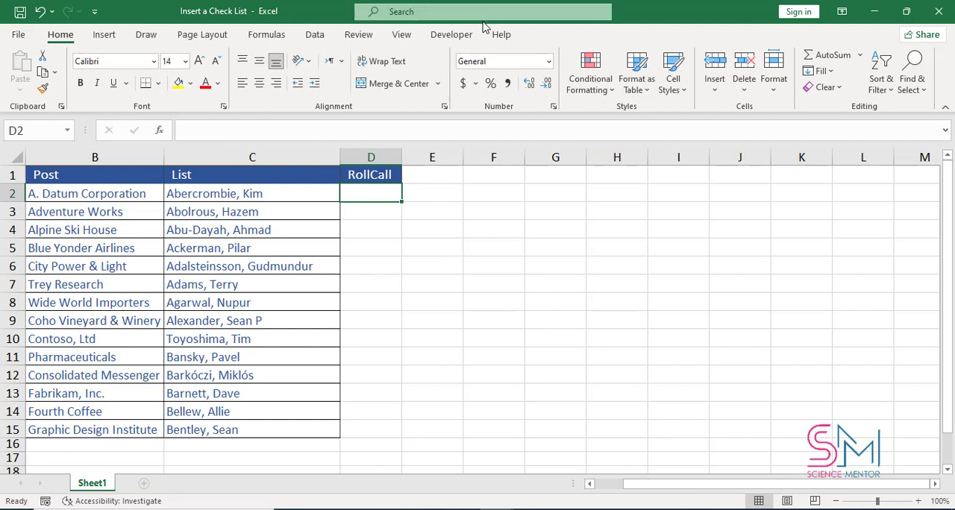
- Insert a check box form control in cell D2 under the RollCall heading
left_click(451, 35)
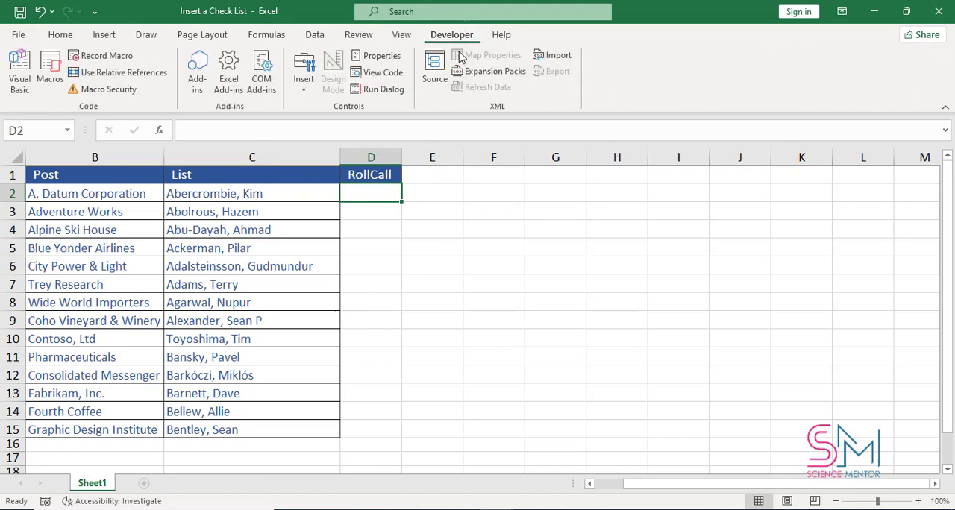
left_click(304, 83)
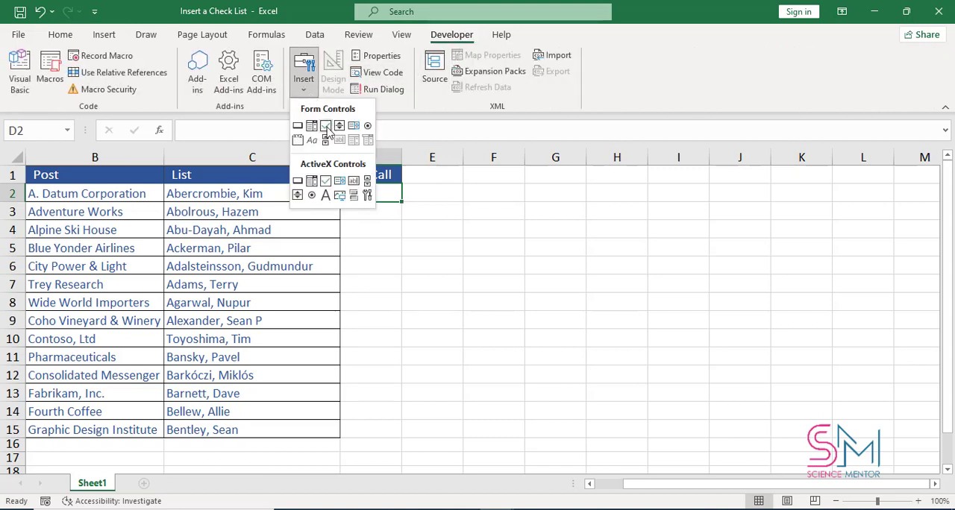
left_click(325, 125)
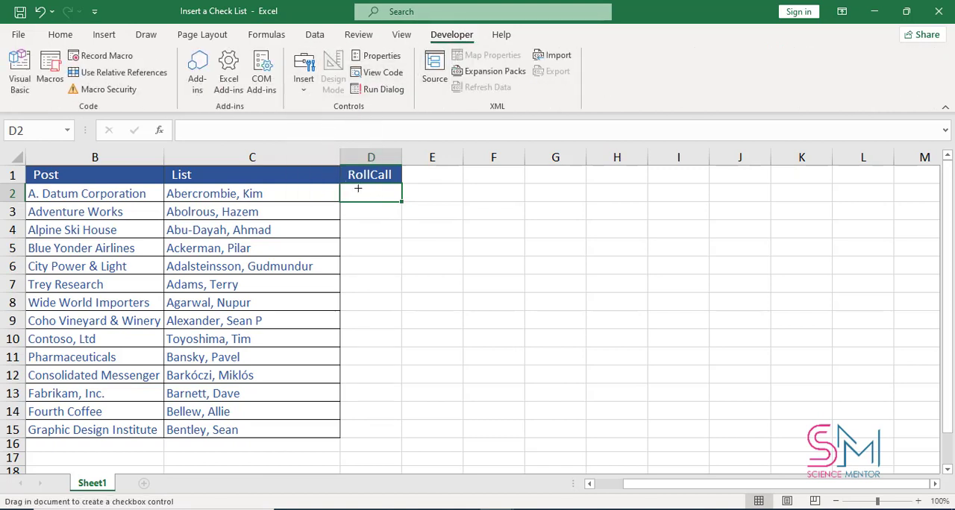
left_click_drag(359, 188, 381, 203)
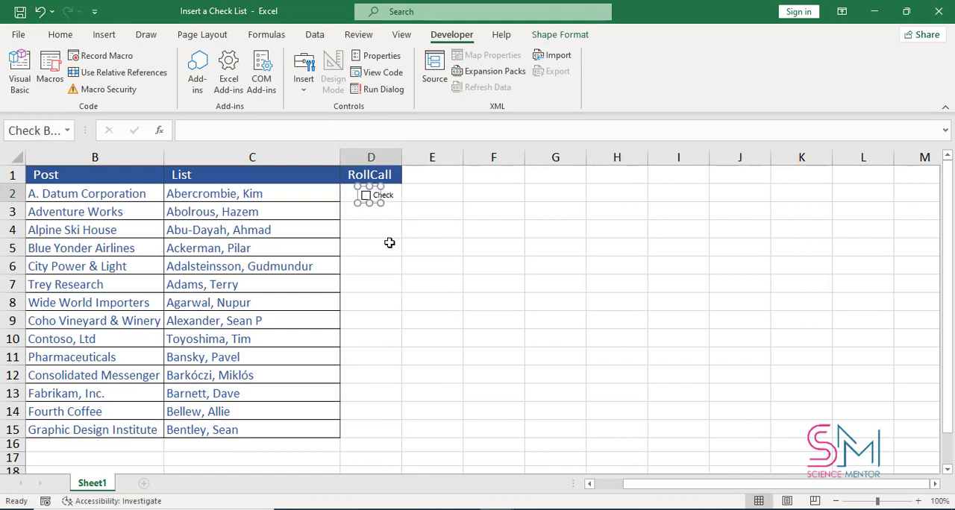
- Nudge the new check box to the middle of cell D2 and delete its caption text
key("Up")
key("Up")
key("Up")
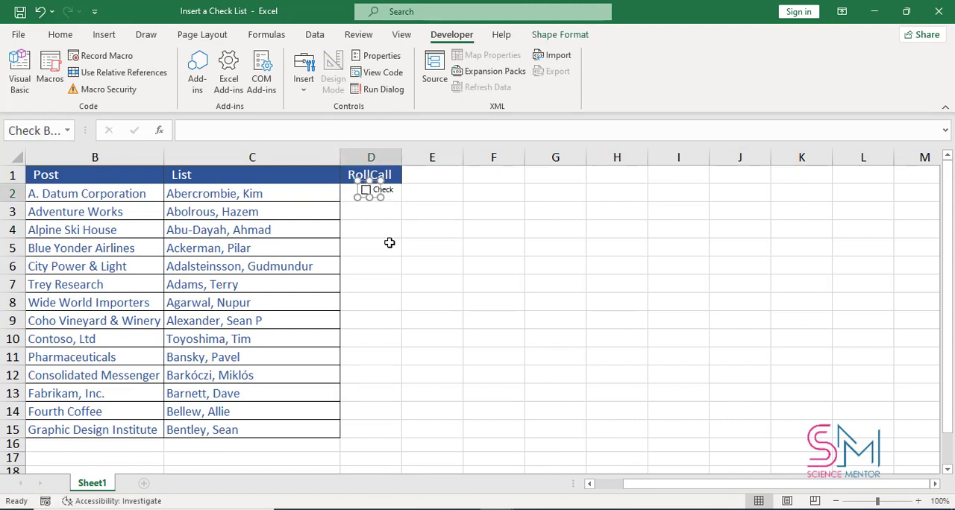
key("Right")
key("Right")
key("Right")
key("Down")
key("Down")
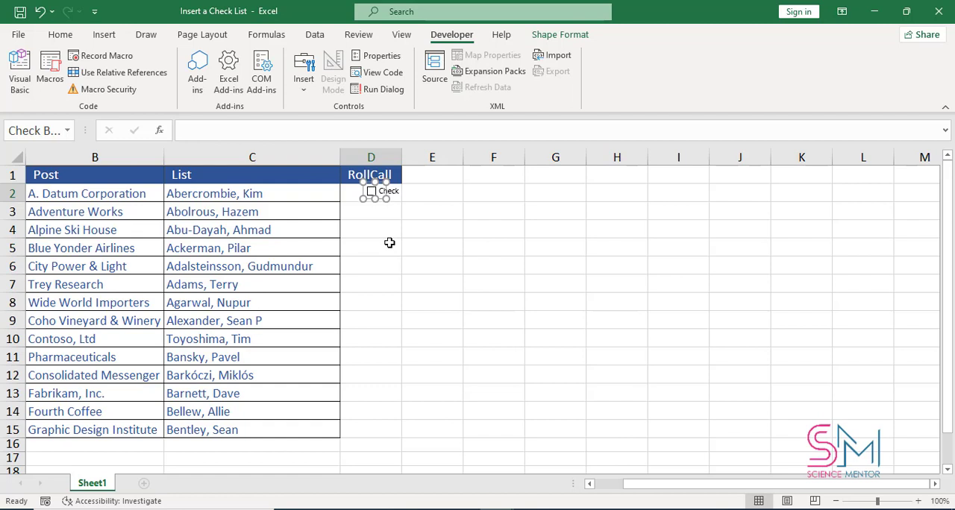
key("Left")
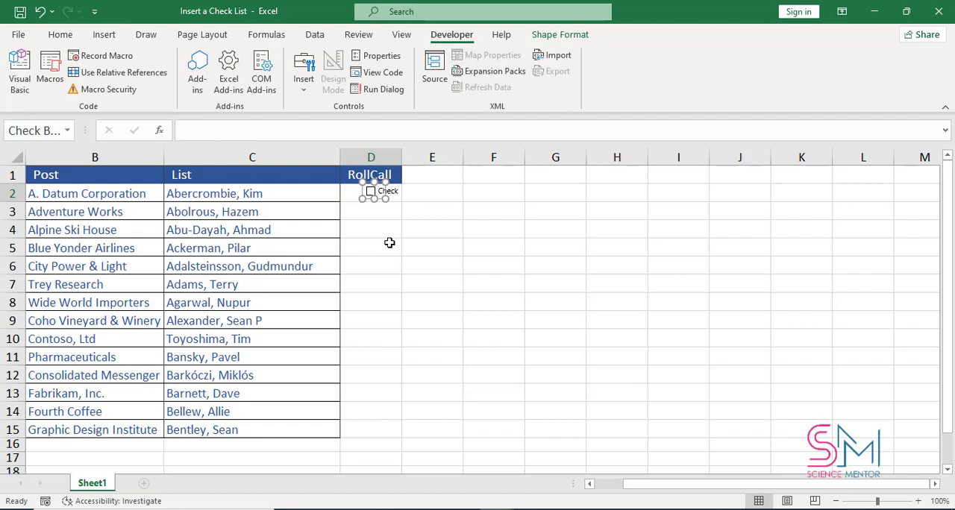
left_click(380, 193)
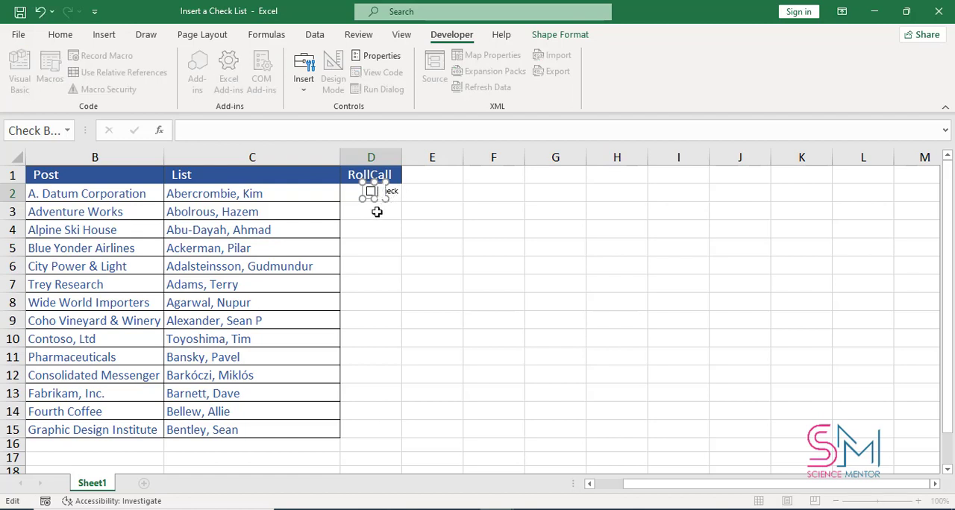
left_click(377, 211)
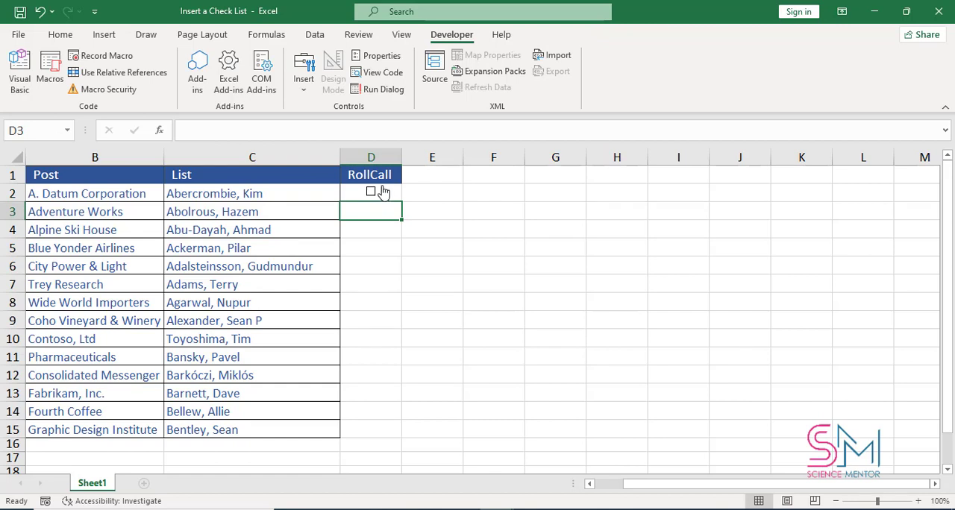
- Copy cell D2 with its check box and paste it down the RollCall column through D15
key("Up")
key("ctrl+c")
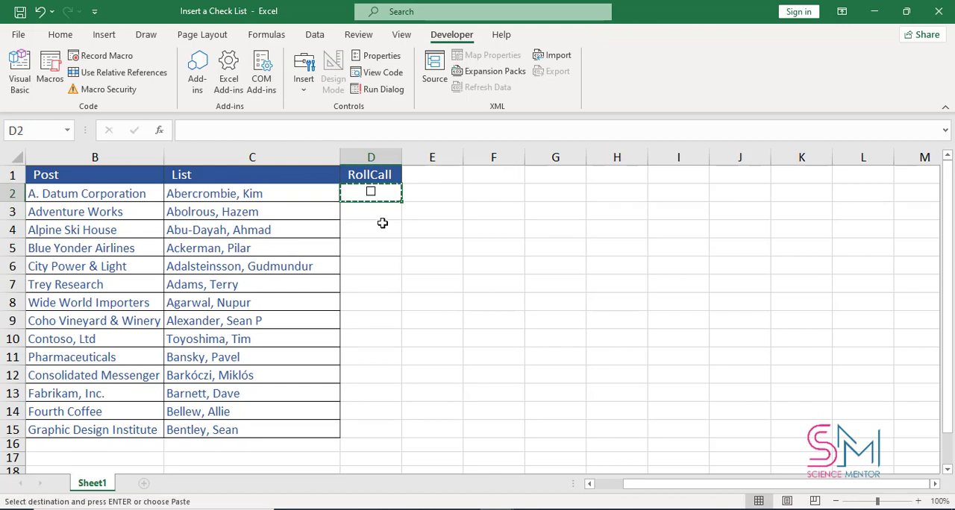
left_click(380, 216)
key("ctrl+v")
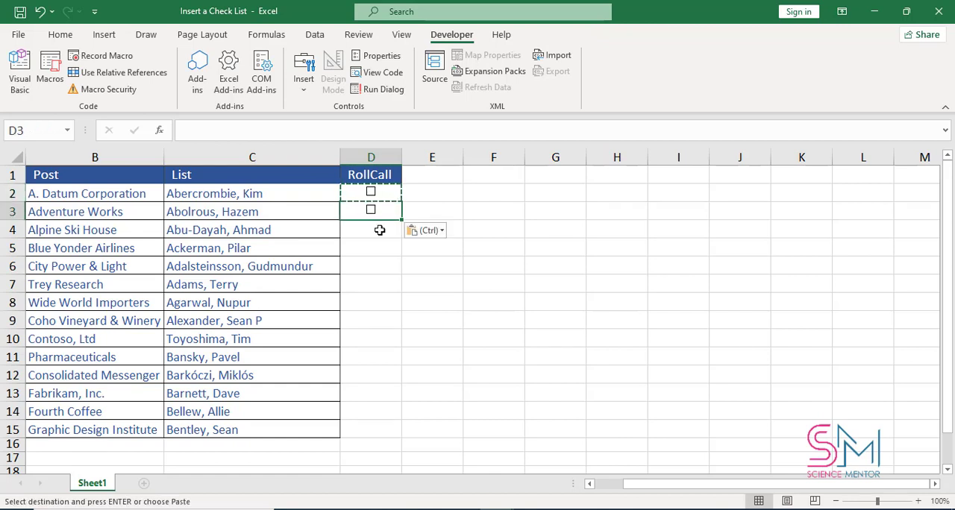
left_click(380, 231, "ctrl")
key("ctrl+v")
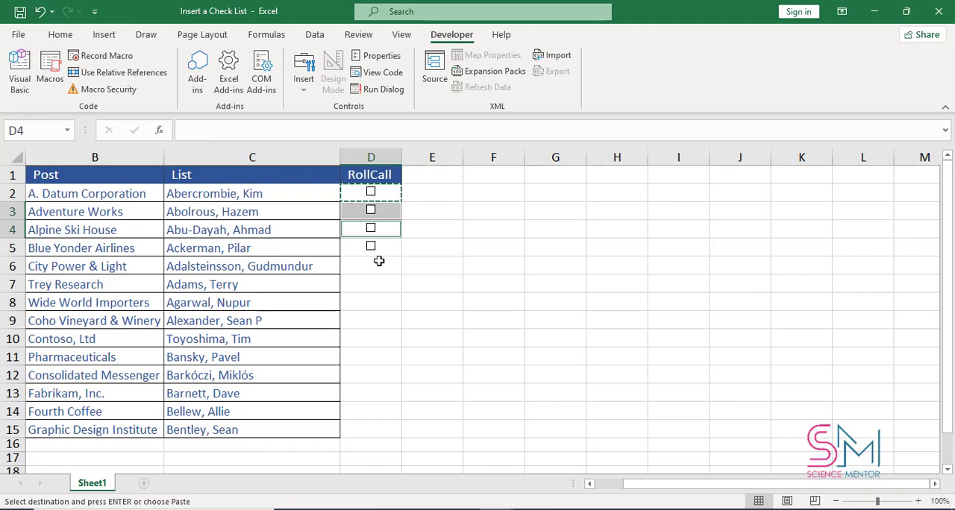
left_click(379, 261)
key("ctrl+v")
left_click(370, 295)
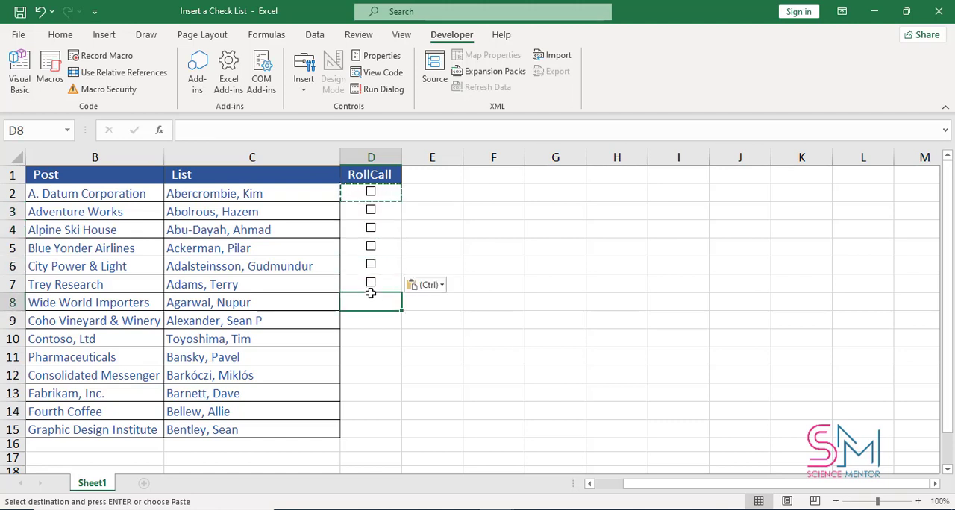
key("ctrl+v")
left_click(375, 335)
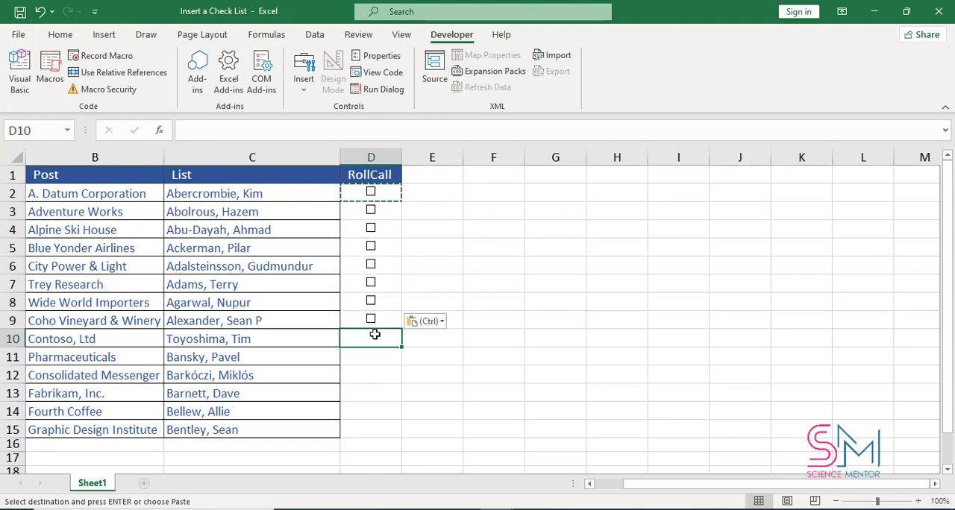
key("ctrl+v")
left_click(371, 373)
key("ctrl+v")
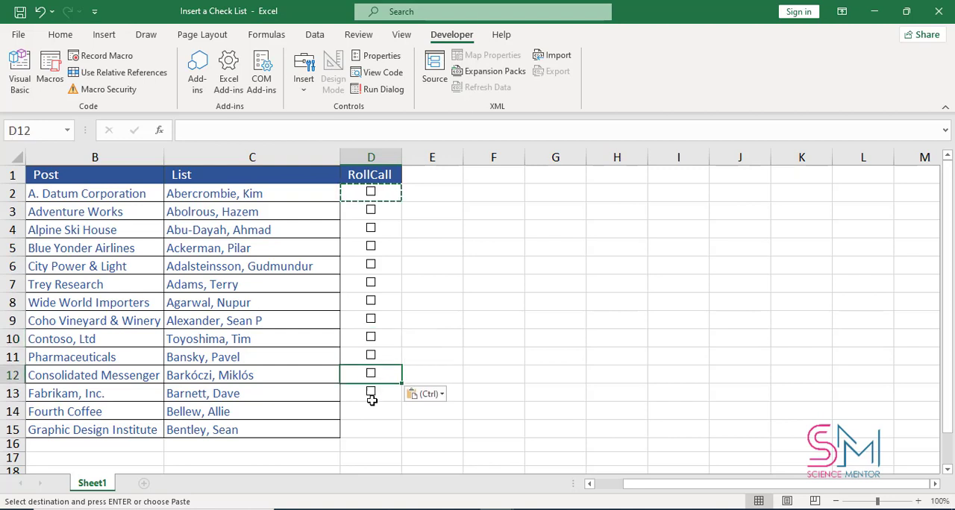
left_click(371, 409)
key("ctrl+v")
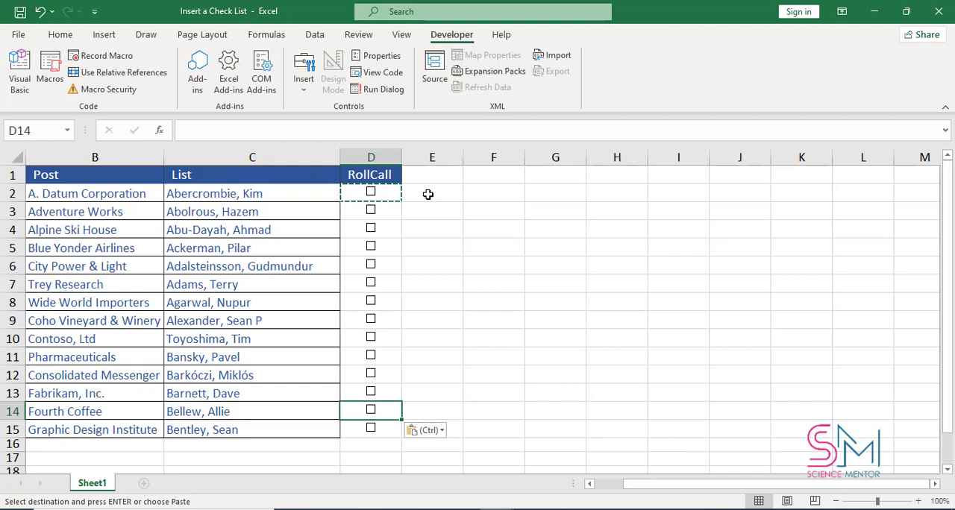
key("Escape")
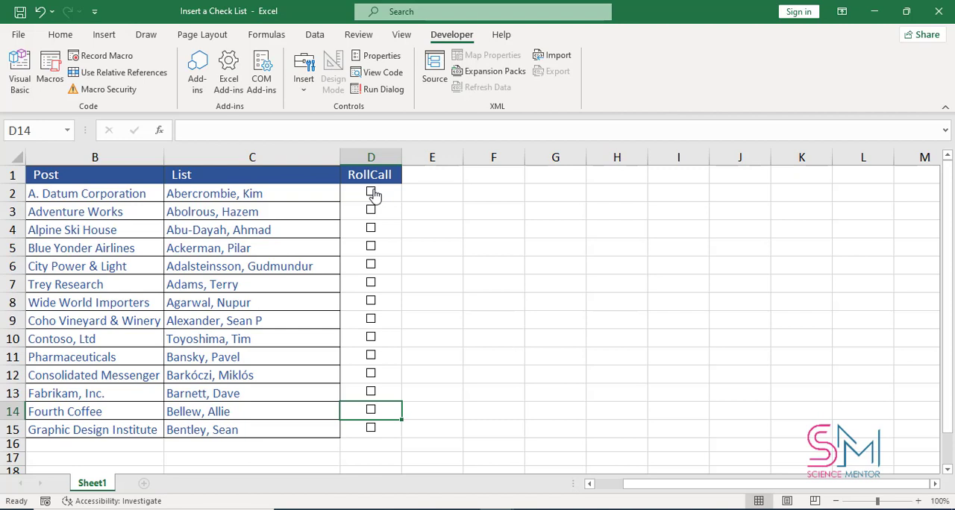
- Link the check box in D2 to cell $E$2 through its format control settings
right_click(373, 193)
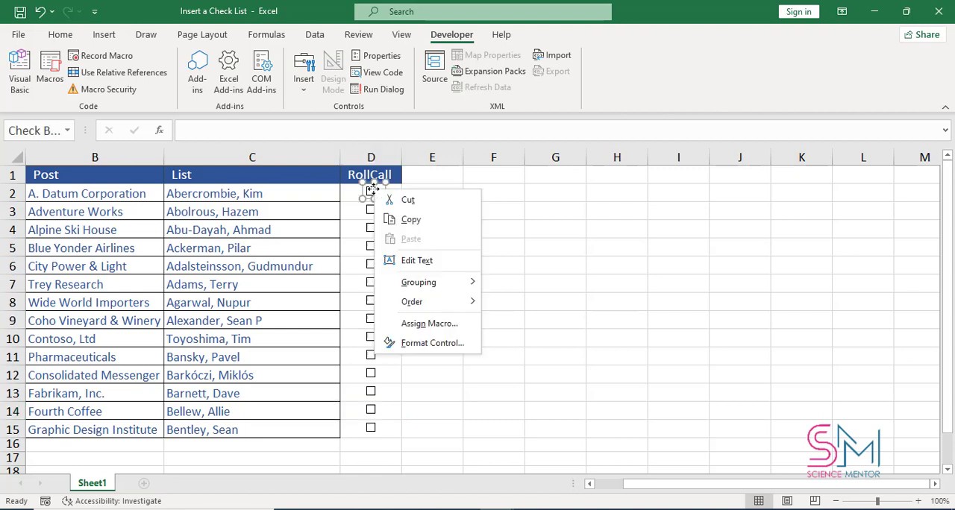
left_click(446, 344)
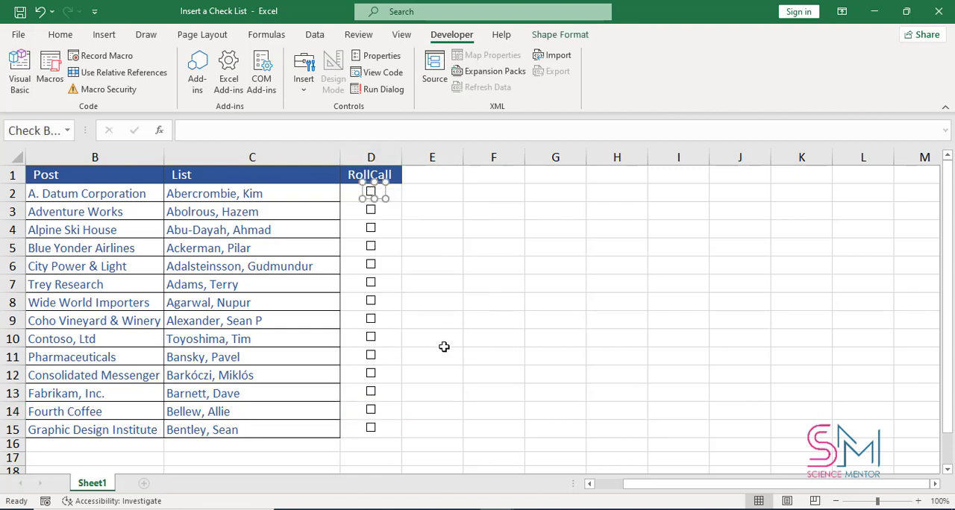
left_click(732, 155)
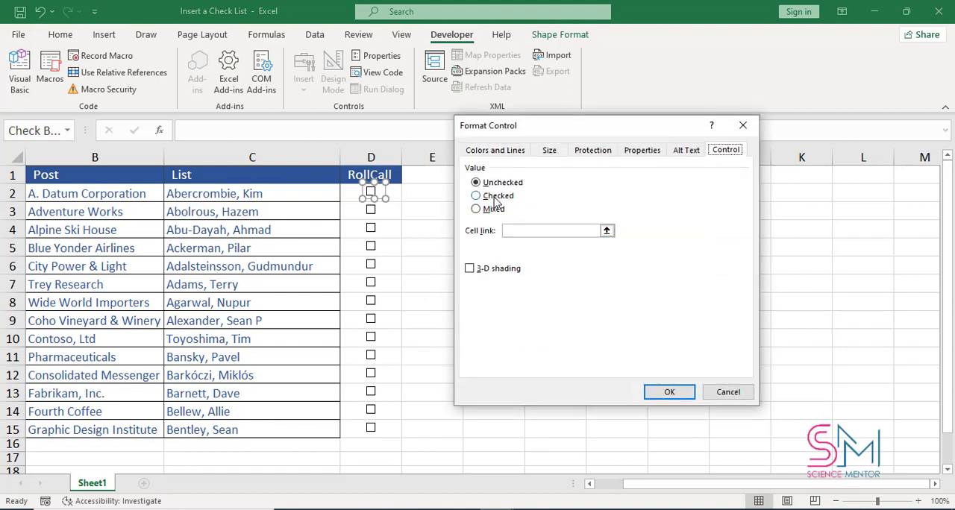
left_click(606, 231)
left_click(436, 193)
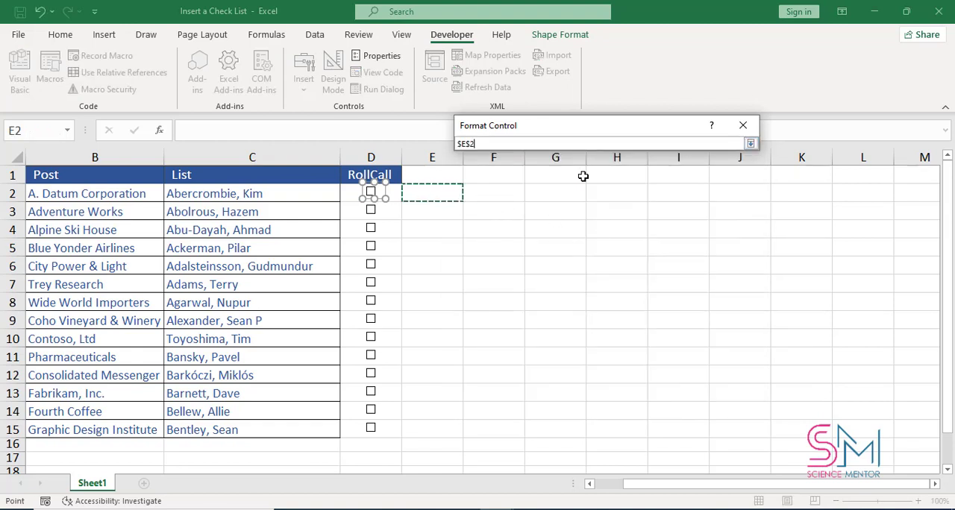
left_click(749, 143)
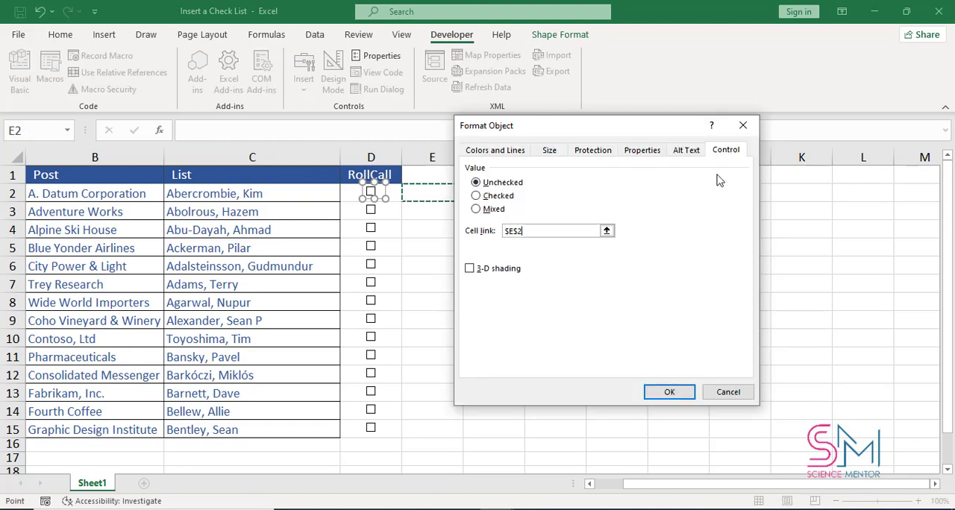
left_click(668, 393)
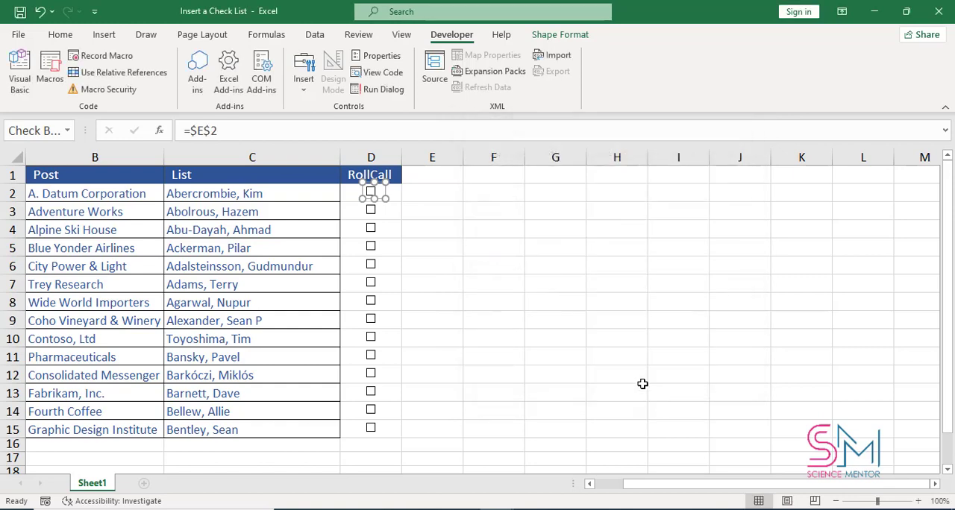
- Set the cell link of the check box in D3 to $E$3
right_click(371, 212)
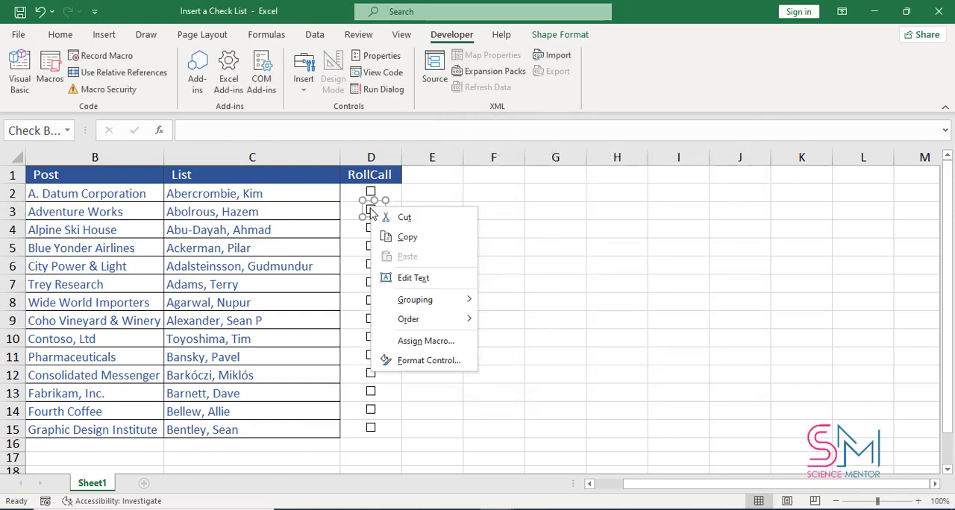
left_click(428, 360)
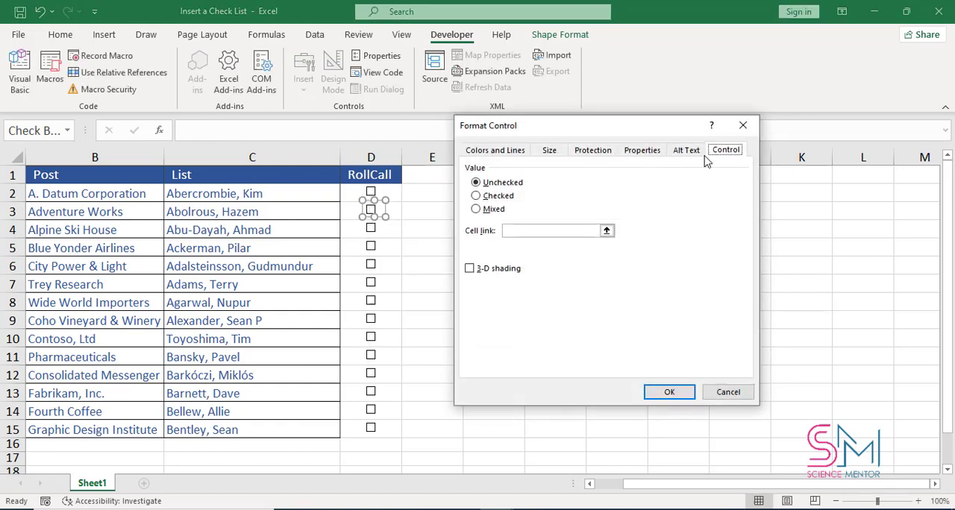
left_click(607, 232)
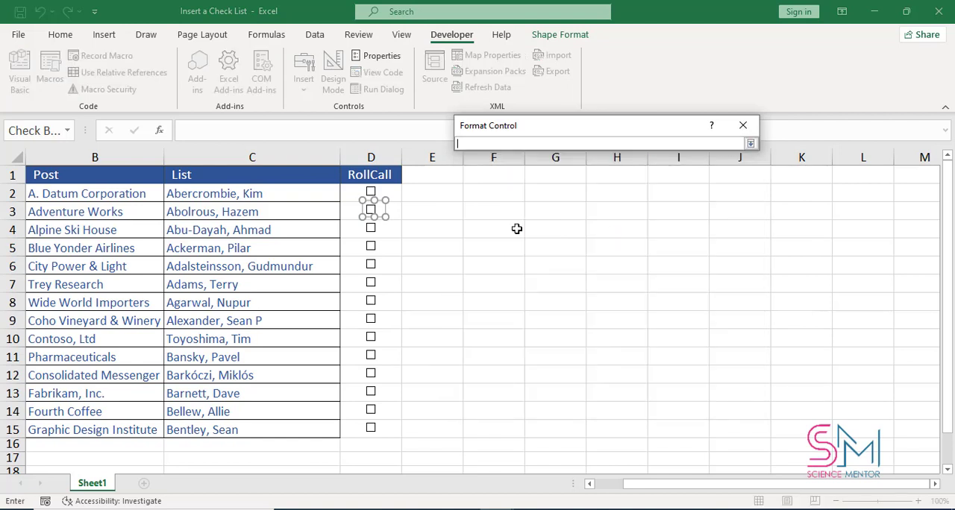
left_click(443, 213)
left_click(750, 144)
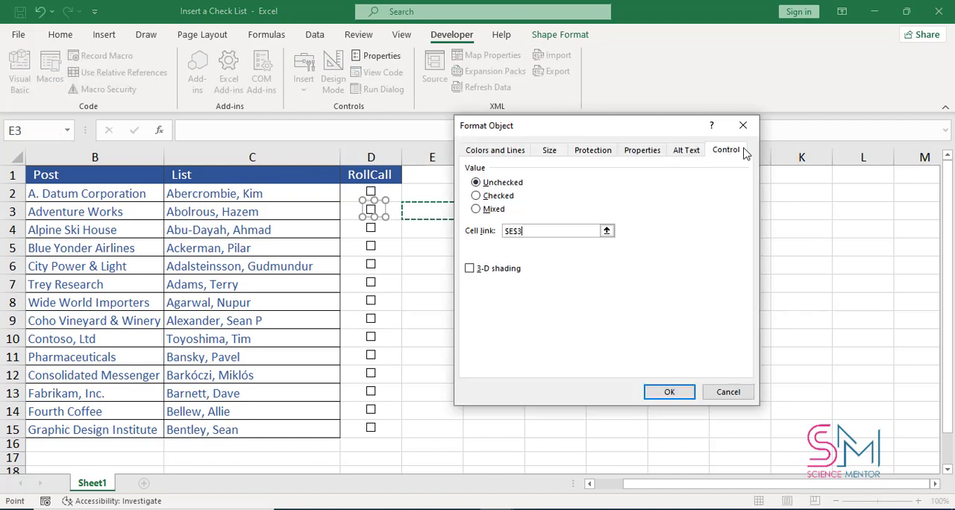
left_click(667, 394)
- Set the cell link of the check box in D4 to $E$4
right_click(373, 230)
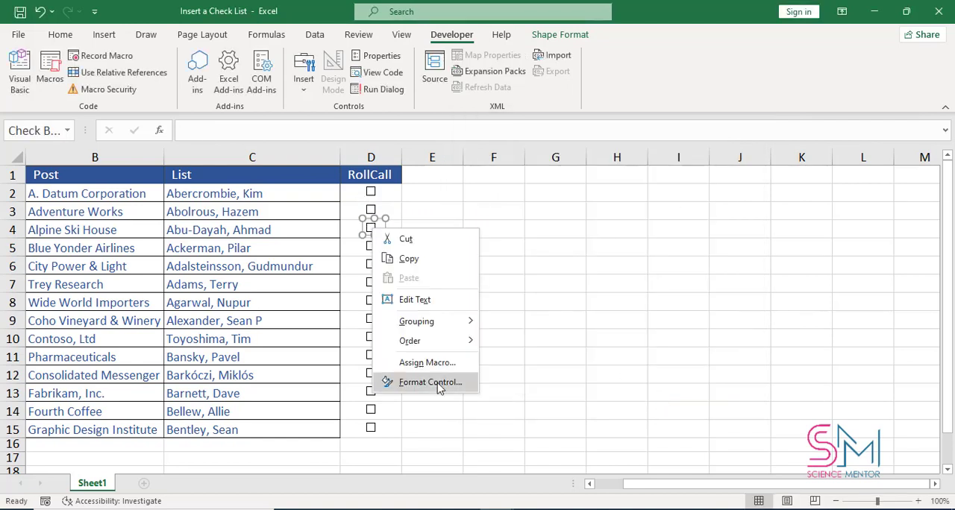
left_click(437, 385)
left_click(605, 290)
left_click(448, 228)
left_click(750, 144)
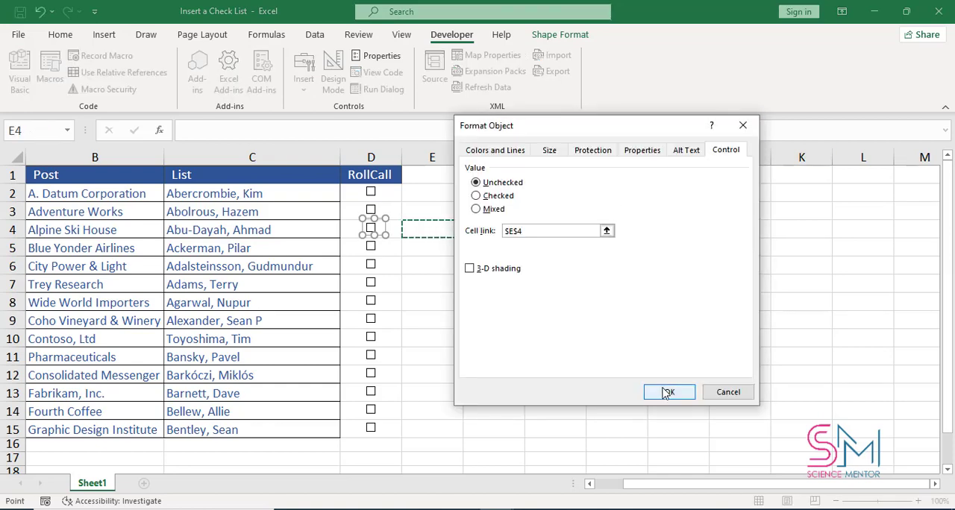
left_click(663, 387)
- Set the cell link of the check box in D5 to cell E5
right_click(373, 246)
left_click(453, 360)
left_click(605, 290)
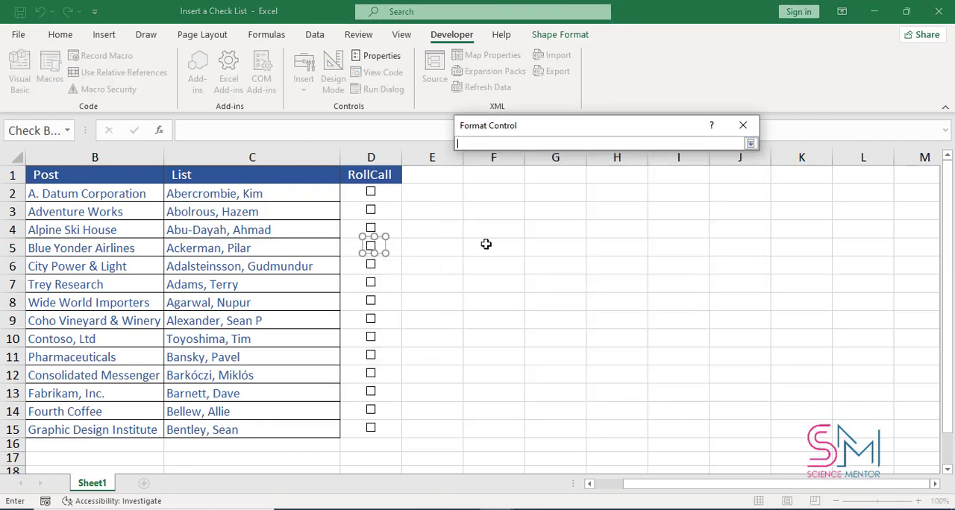
left_click(437, 245)
left_click(749, 145)
left_click(676, 452)
- Set the cell link of the check box in D6 to cell E6
right_click(374, 267)
left_click(437, 422)
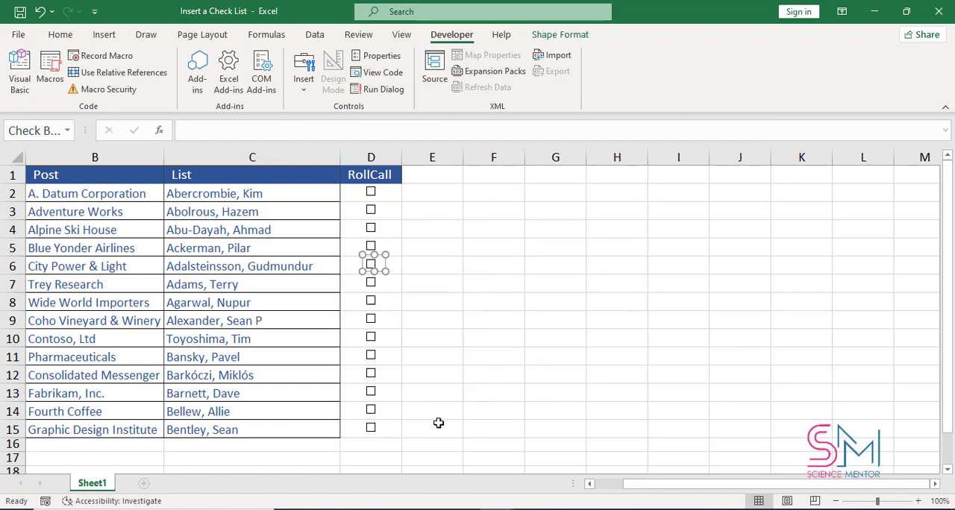
left_click(608, 231)
left_click(435, 266)
left_click(750, 144)
left_click(665, 390)
- Set the cell link of the check box in D7 to $E$7
right_click(372, 282)
left_click(429, 433)
left_click(614, 290)
left_click(416, 287)
left_click(750, 143)
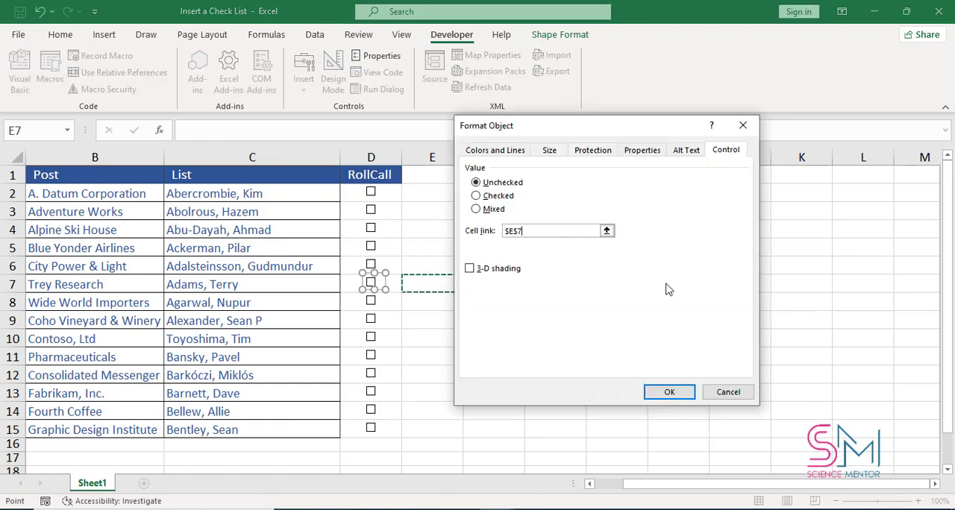
left_click(668, 389)
- Set the cell link of the check box in D8 to cell E8
right_click(373, 301)
left_click(428, 452)
left_click(606, 230)
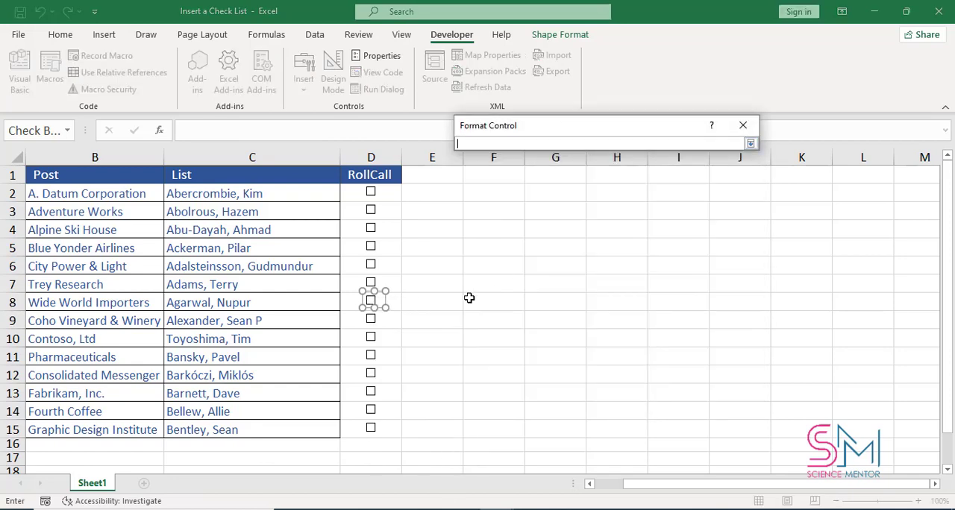
left_click(429, 302)
left_click(750, 144)
left_click(675, 386)
- Set the cell link of the check box in D9 to $E$9
right_click(373, 319)
left_click(430, 469)
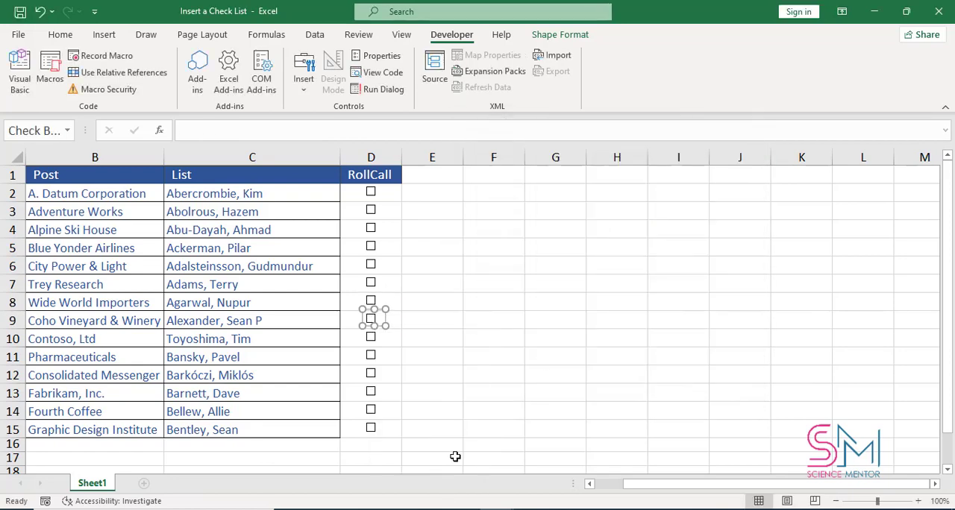
left_click(606, 231)
left_click(428, 321)
left_click(749, 143)
left_click(669, 393)
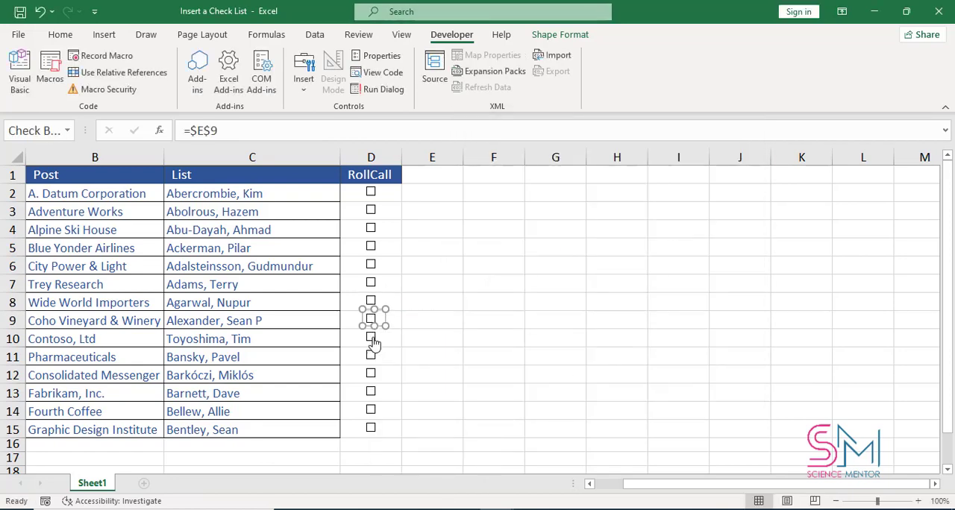
- Set the cell link of the check box in D10 to $E$10
right_click(373, 337)
left_click(430, 487)
left_click(605, 230)
left_click(429, 339)
left_click(750, 144)
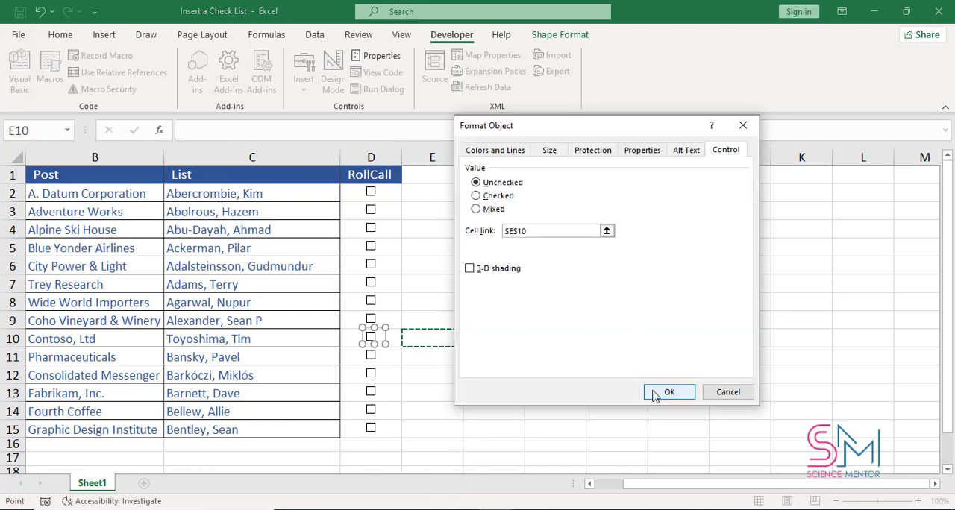
left_click(663, 392)
- Set the cell link of the check box in D11 to $E$11
right_click(372, 355)
left_click(421, 347)
left_click(605, 231)
left_click(432, 357)
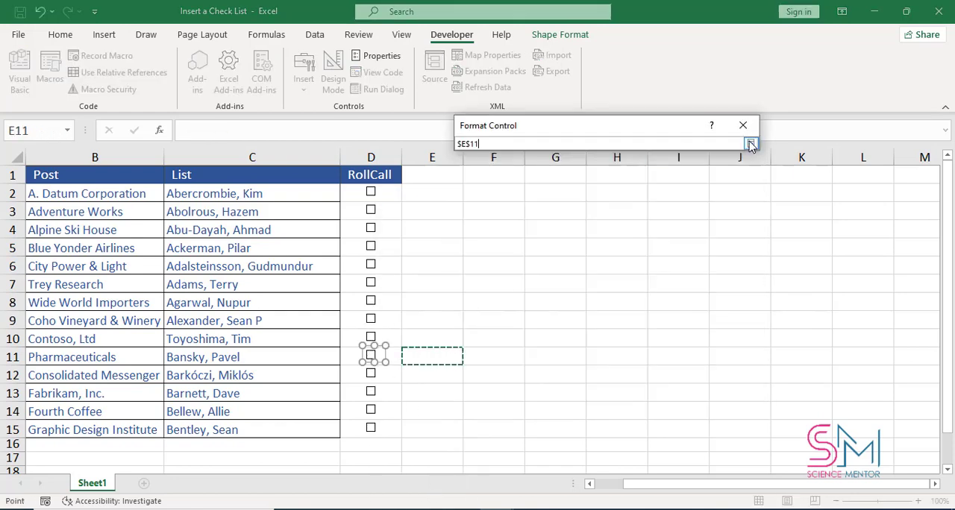
left_click(749, 144)
left_click(669, 393)
- Set the cell link of the check box in D12 to $E$12
right_click(371, 373)
left_click(425, 363)
left_click(605, 230)
left_click(432, 375)
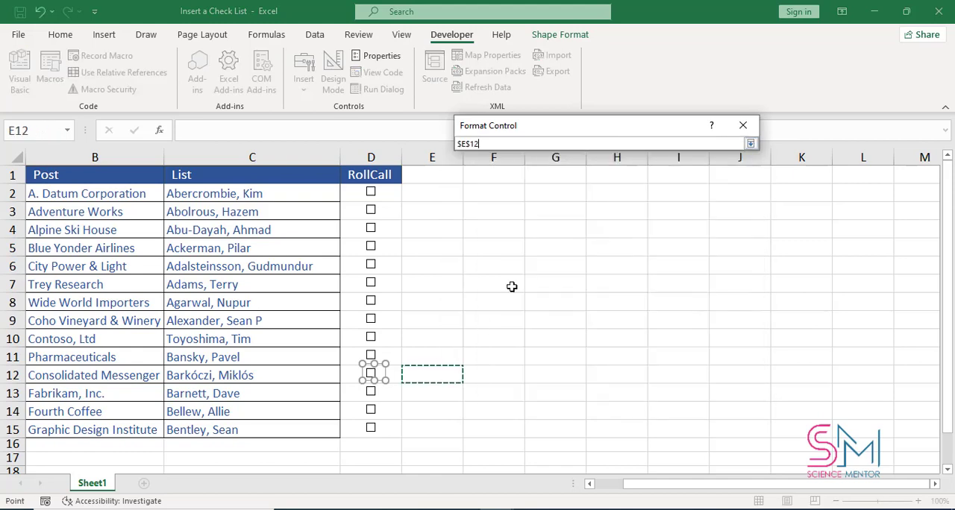
left_click(749, 143)
left_click(669, 393)
- Set the cell link of the check box in D13 to cell E13
right_click(372, 391)
left_click(412, 379)
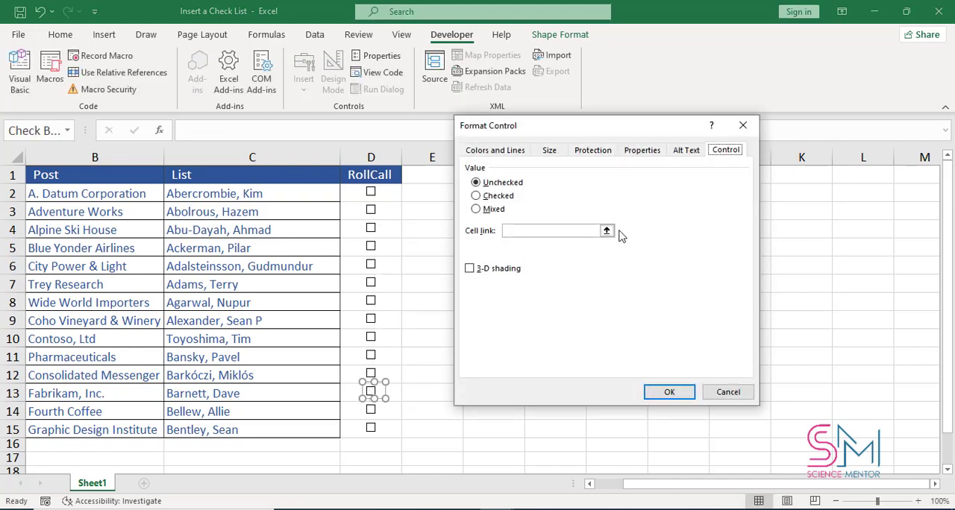
left_click(606, 230)
left_click(432, 393)
left_click(750, 143)
left_click(669, 392)
- Set the cell link of the check box in D14 to $E$14
right_click(372, 410)
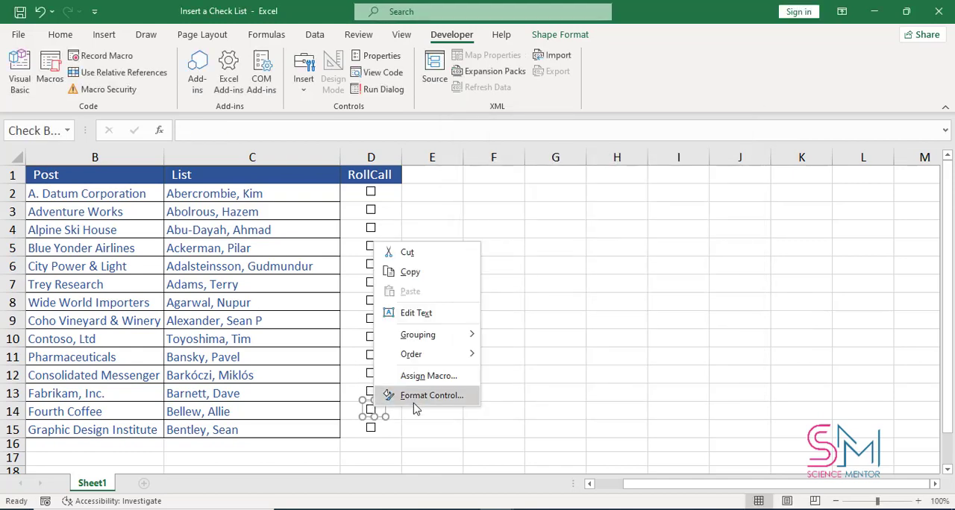
left_click(418, 397)
left_click(606, 231)
left_click(432, 411)
left_click(750, 143)
left_click(669, 393)
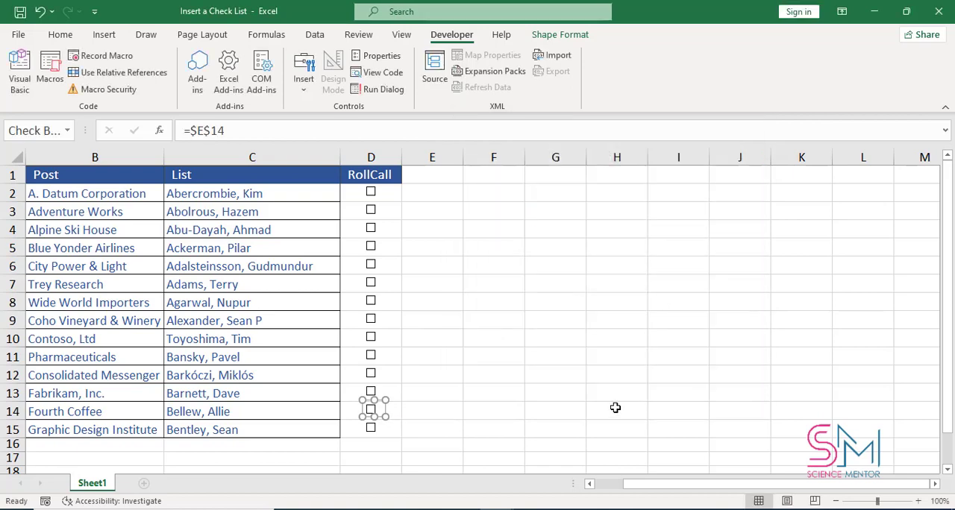
- Set the cell link of the check box in D15 to $E$15
right_click(372, 428)
left_click(429, 415)
left_click(606, 230)
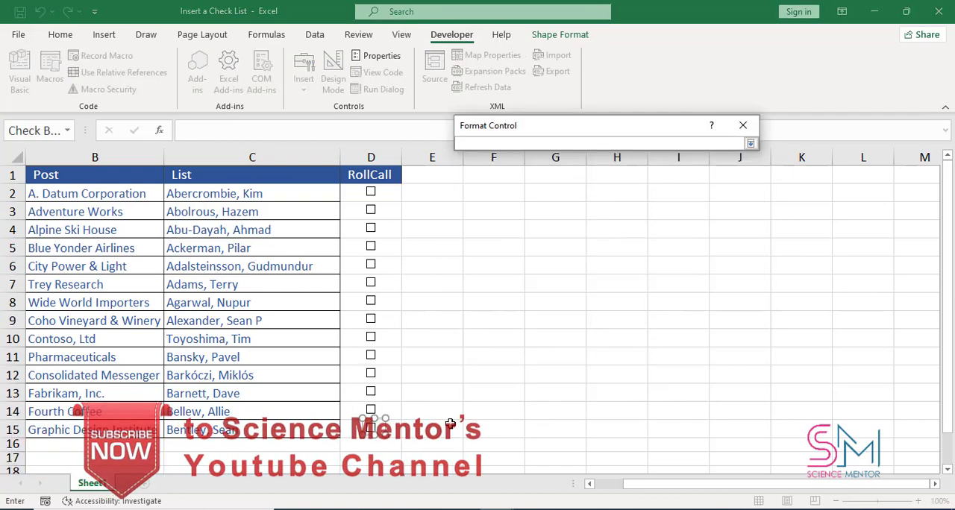
left_click(432, 430)
left_click(749, 144)
left_click(667, 392)
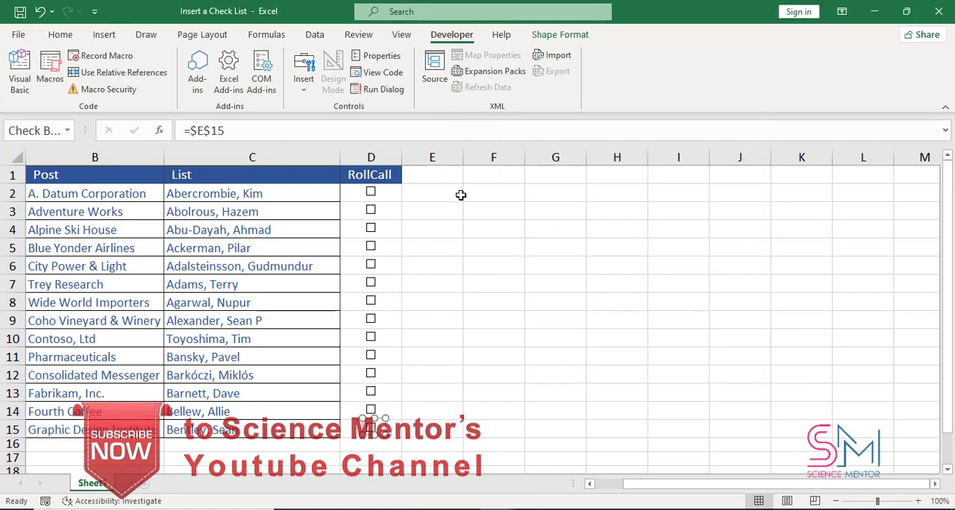
- Tick and untick the check boxes in D2, D4 and D3 to test their linked cells in column E
left_click(477, 193)
left_click(371, 191)
left_click(370, 192)
left_click(371, 228)
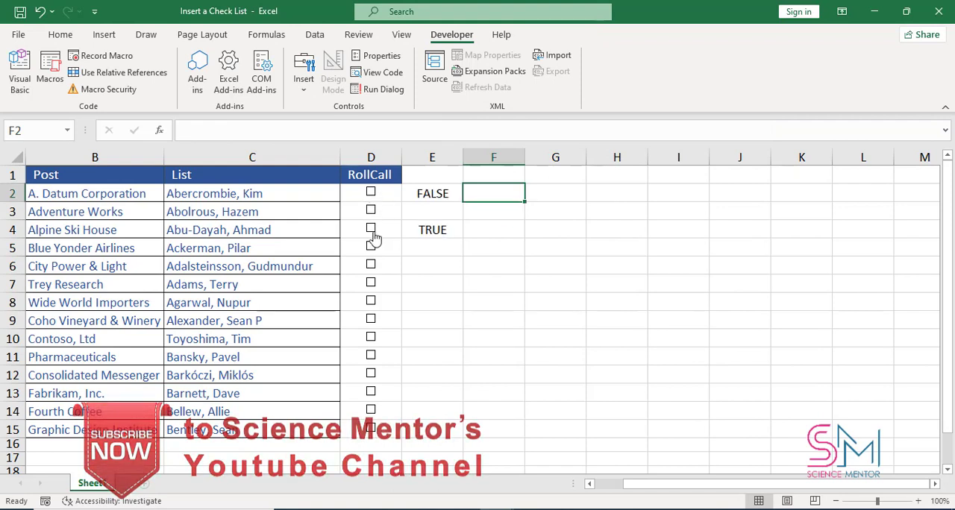
left_click(371, 229)
left_click(371, 211)
left_click(371, 211)
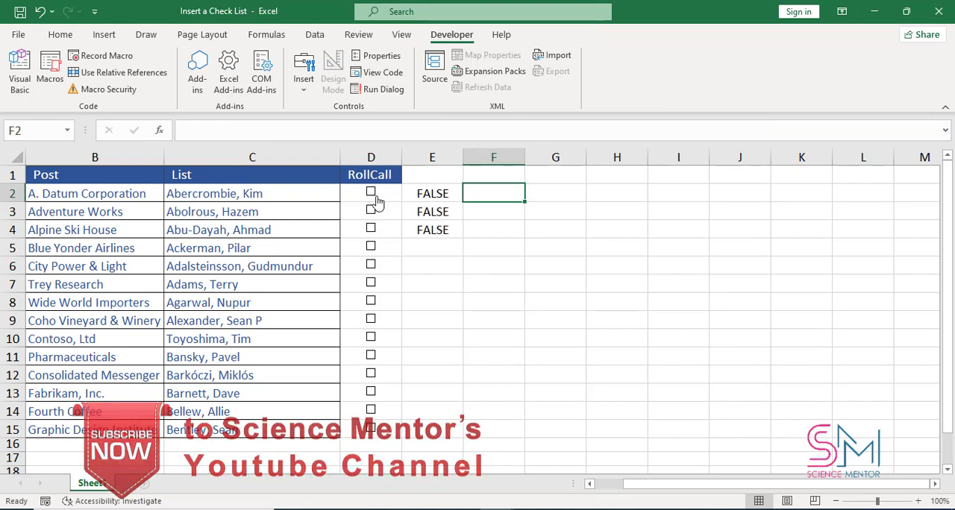
left_click_drag(440, 193, 443, 225)
left_click(494, 212)
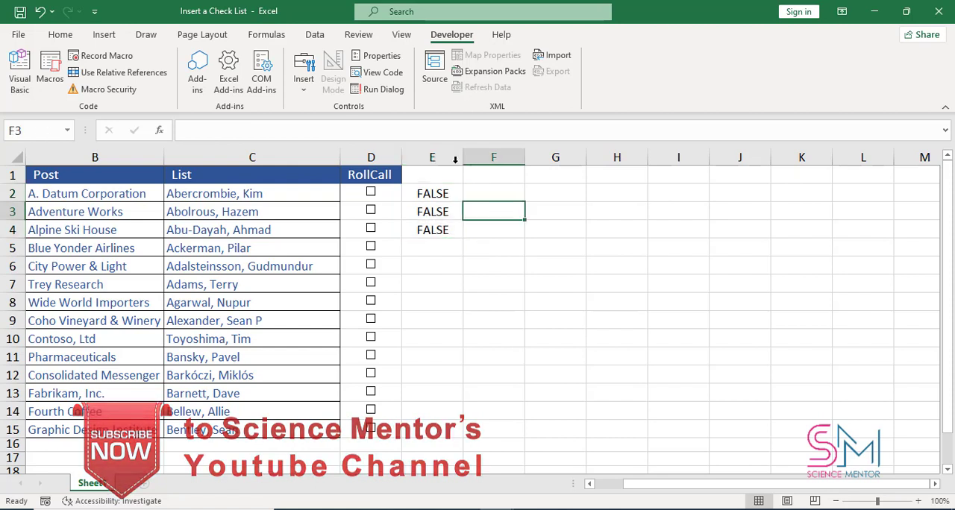
- Enter the labels "Attendesss" in G2 and "Absentees" in G3
left_click(578, 198)
type("=")
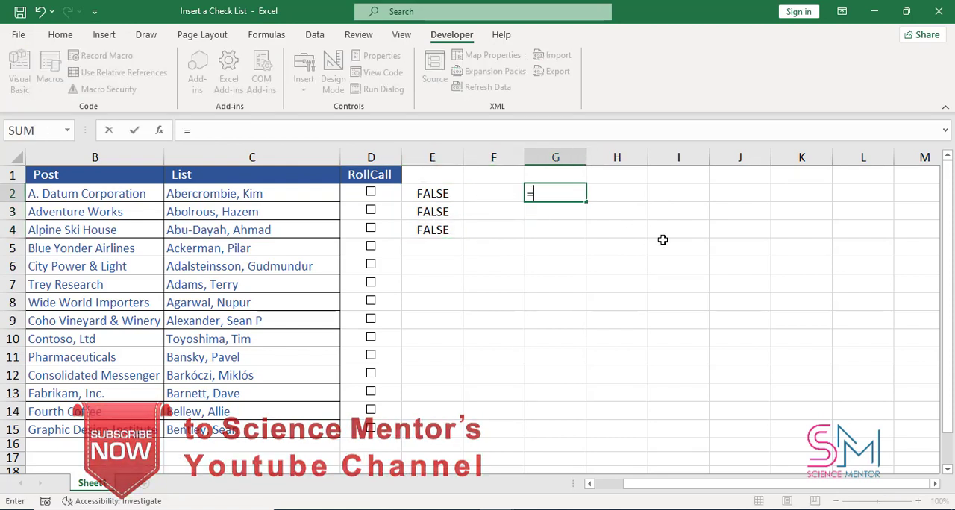
key("BackSpace")
type("A")
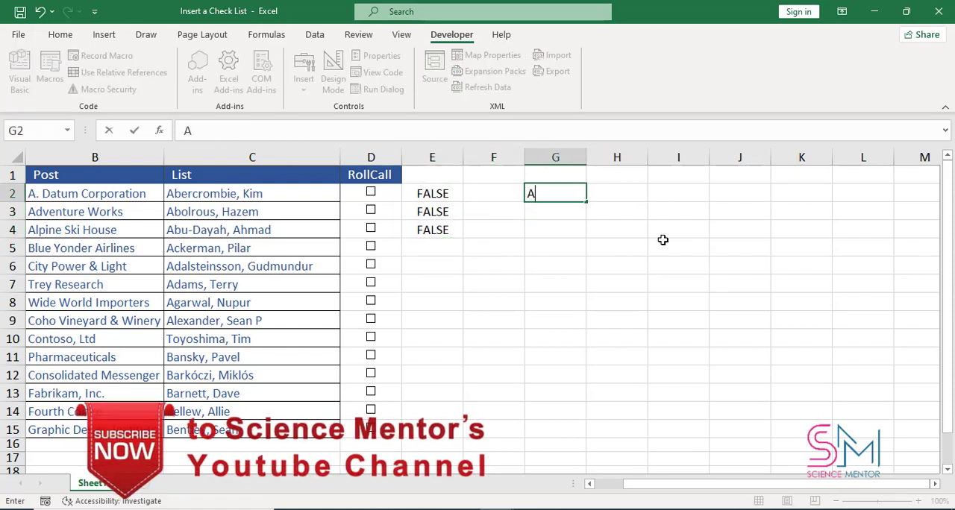
type("ttendesss")
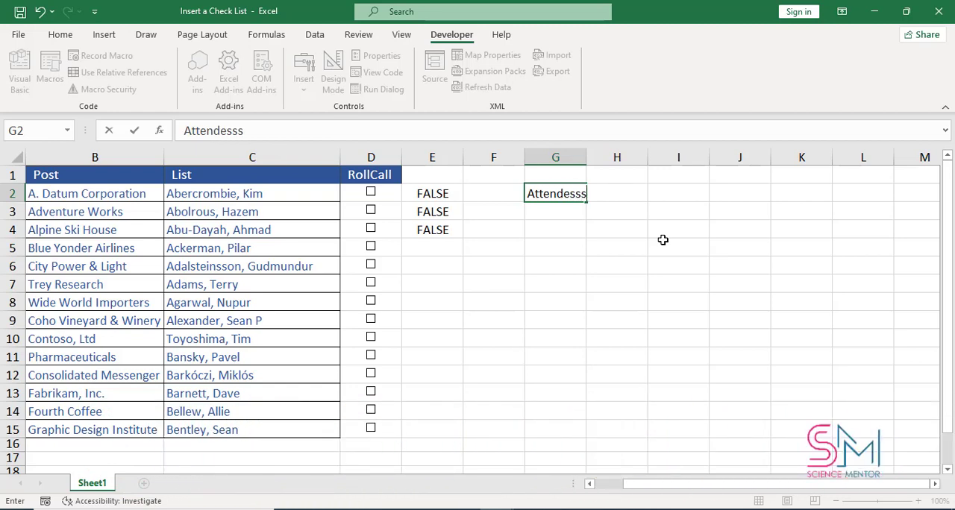
key("Return")
type("Absente")
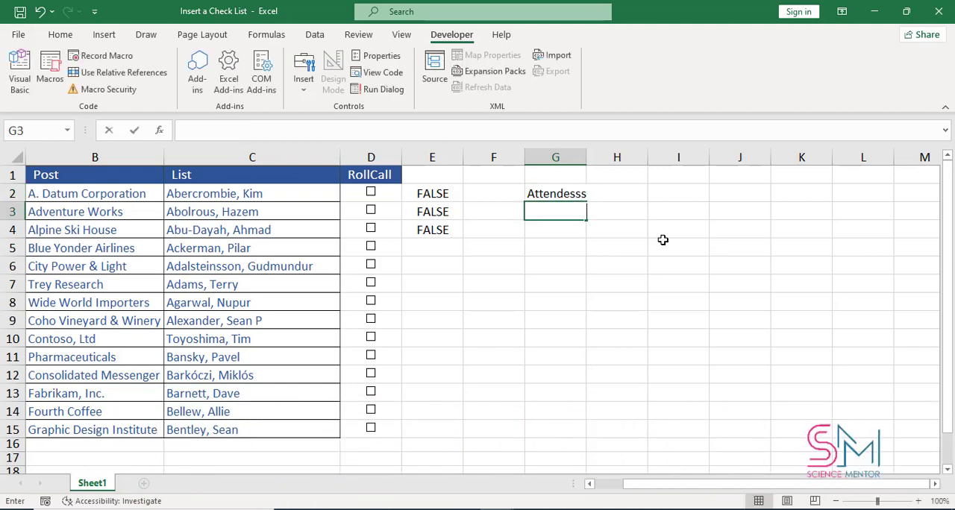
type("es")
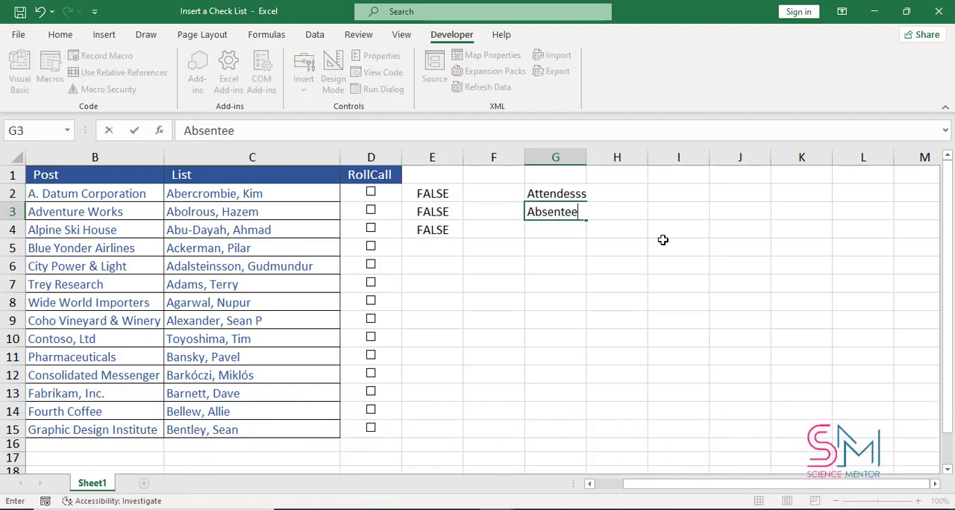
key("Return")
- Copy the formatting of the RollCall header in D1 onto G2:G3 and autofit the width of column G
left_click(371, 175)
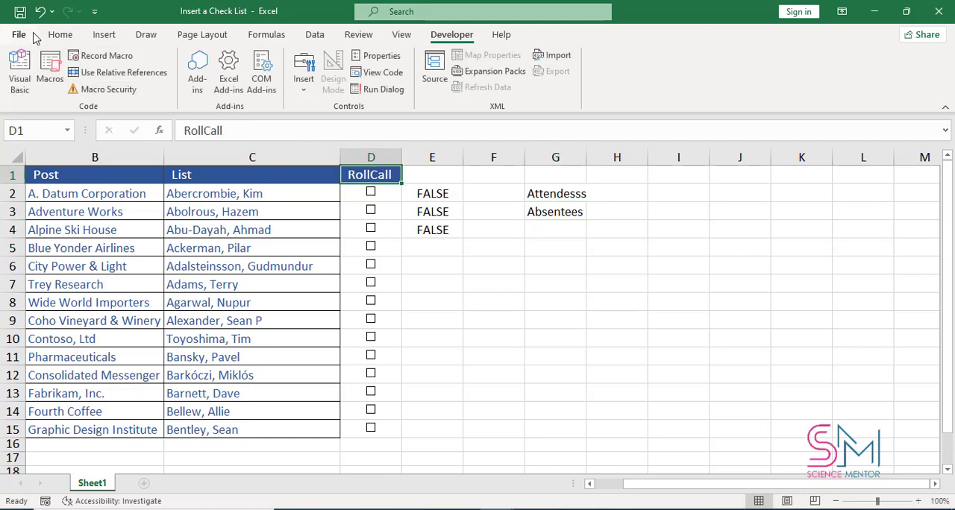
left_click(56, 35)
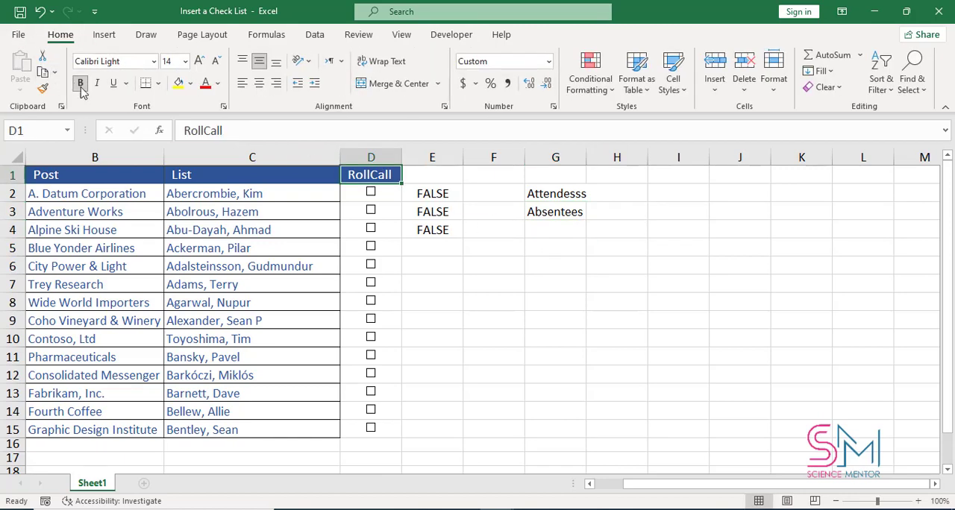
left_click(43, 88)
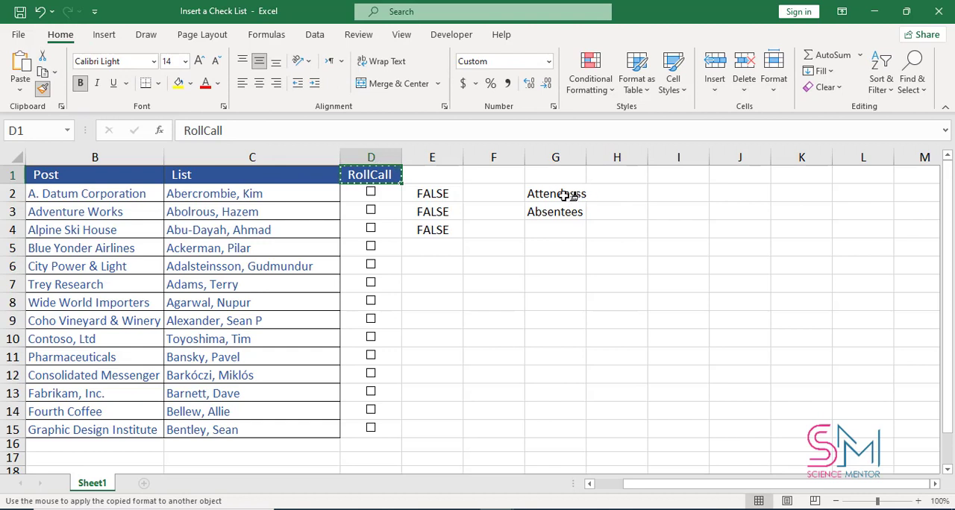
left_click_drag(567, 194, 567, 214)
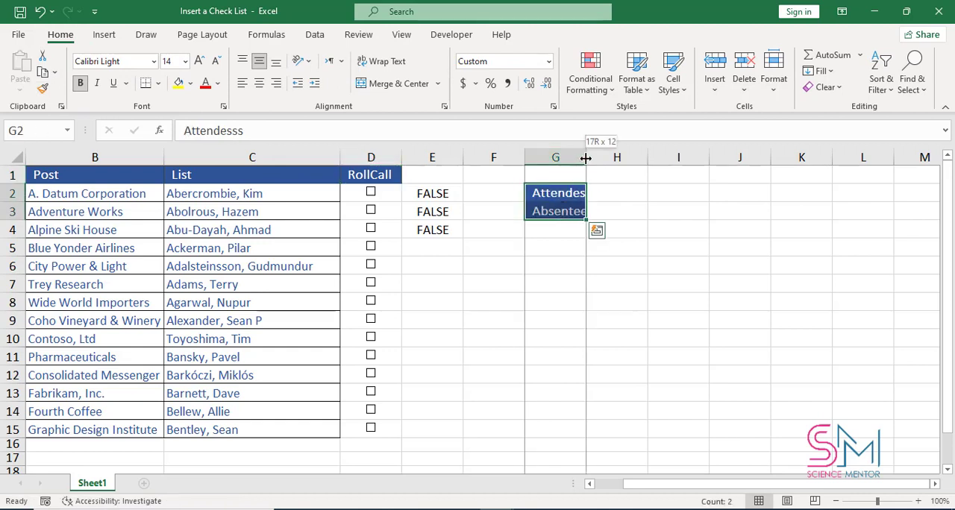
double_click(583, 159)
left_click(572, 229)
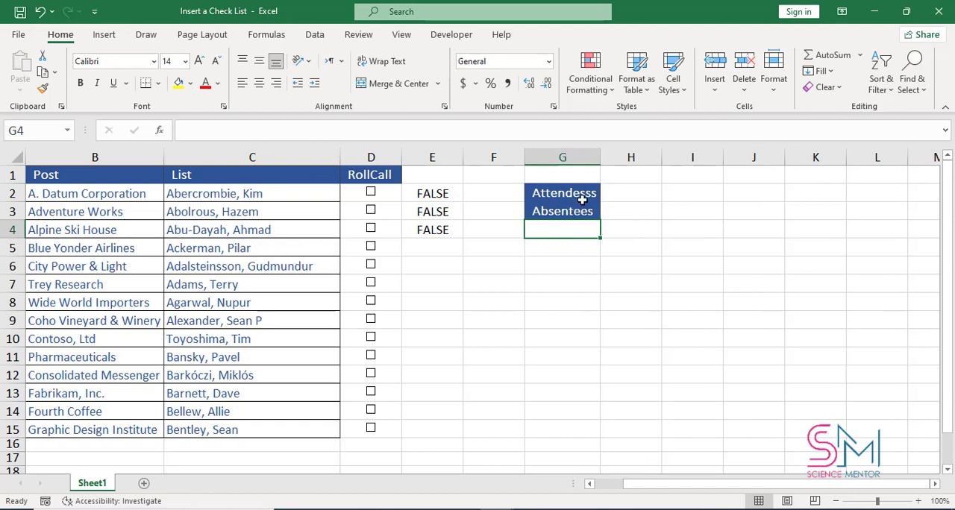
- Enter the formula =countif(E2:E15,True) in H2 to count the attendees
left_click(612, 197)
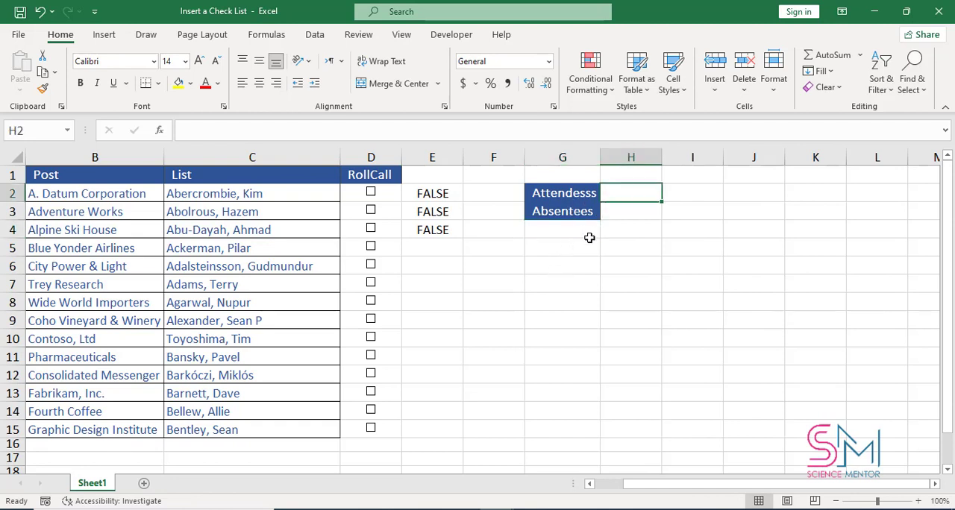
type("=coun")
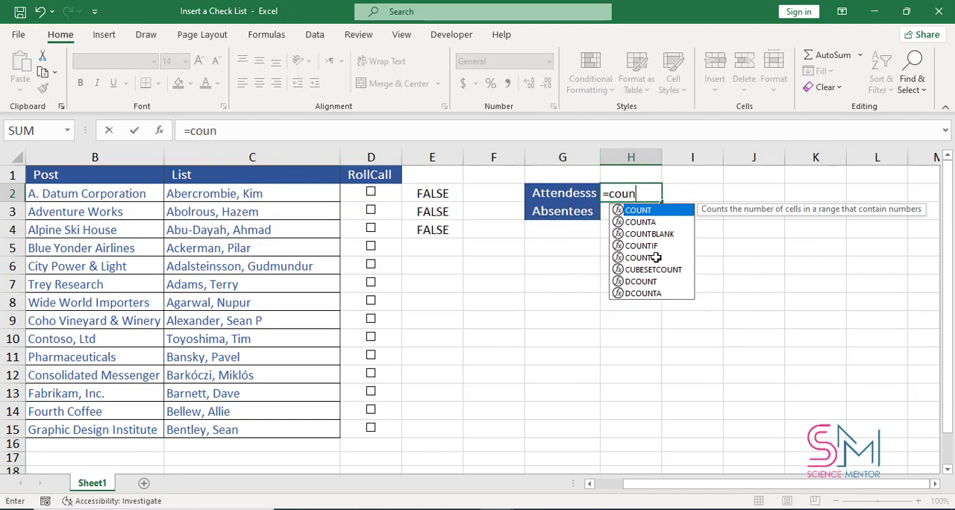
type("tif")
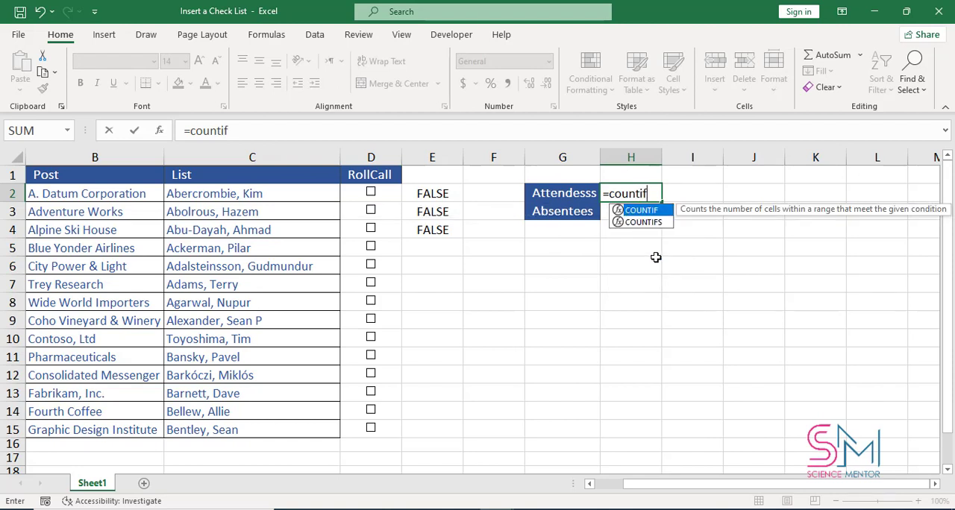
type("(")
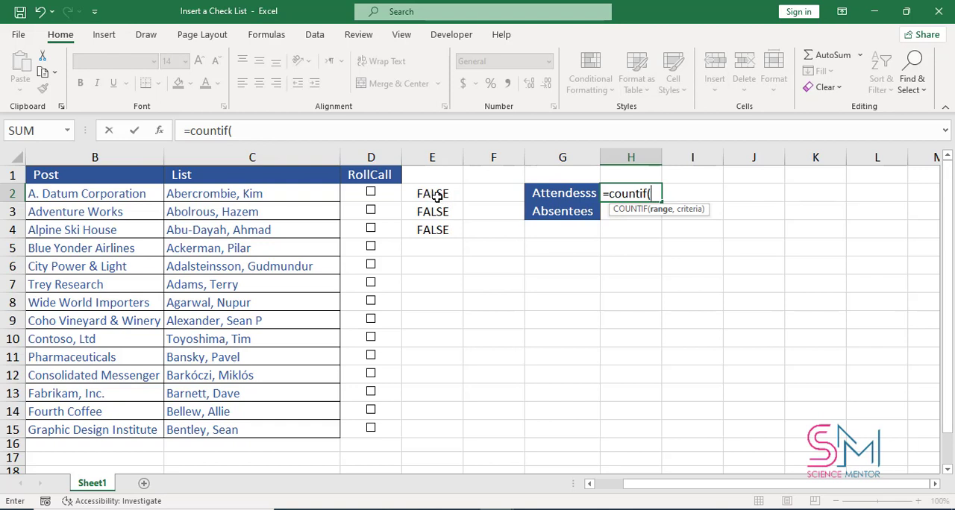
left_click_drag(438, 196, 433, 430)
type(",")
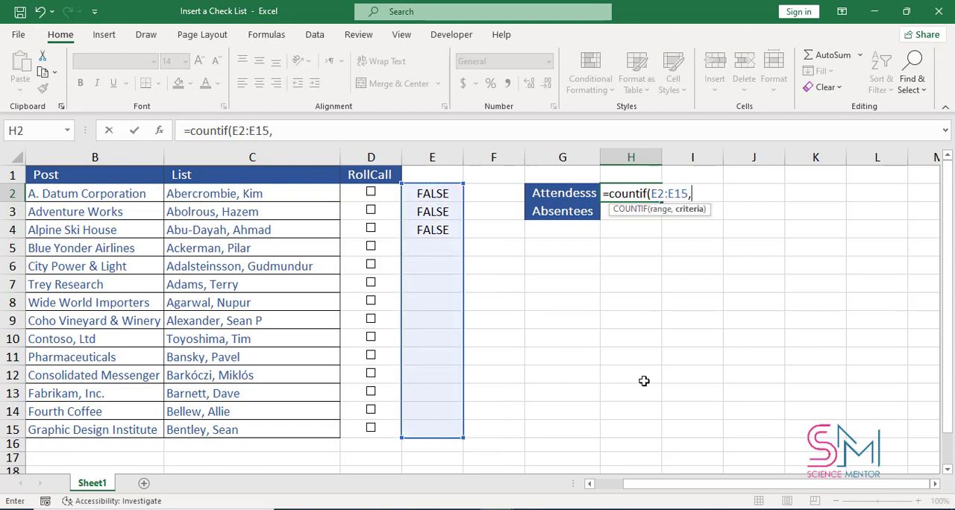
type("Tr")
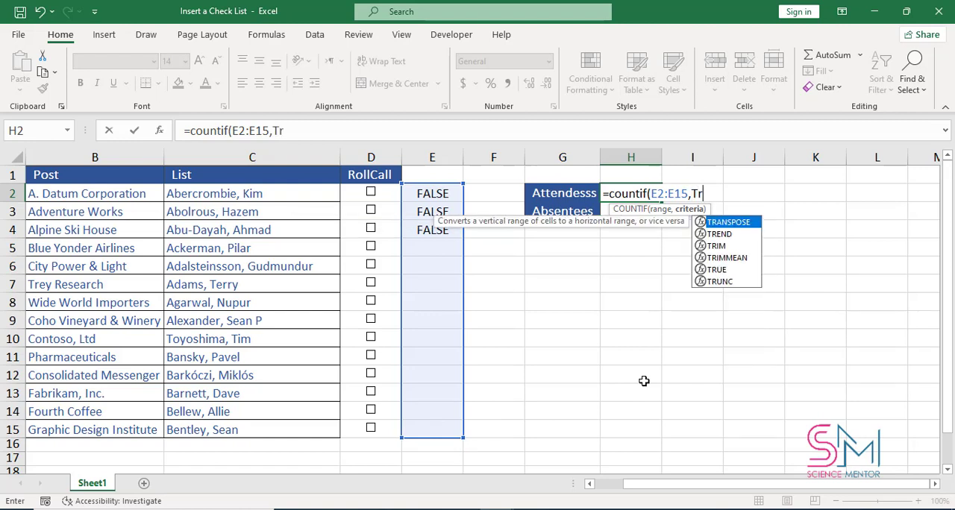
type("ue)")
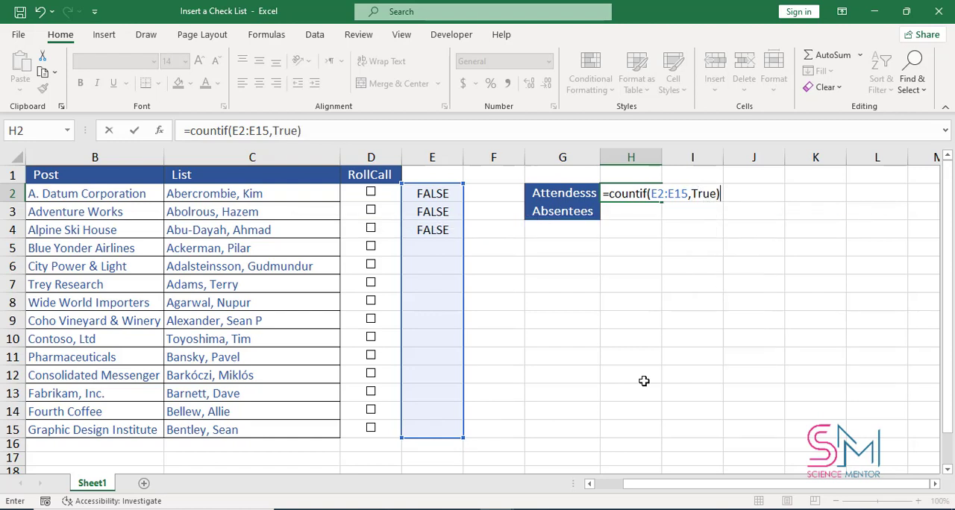
key("Return")
- Enter the formula =countif(E2:E15,False) in H3 to count the absentees
type("=")
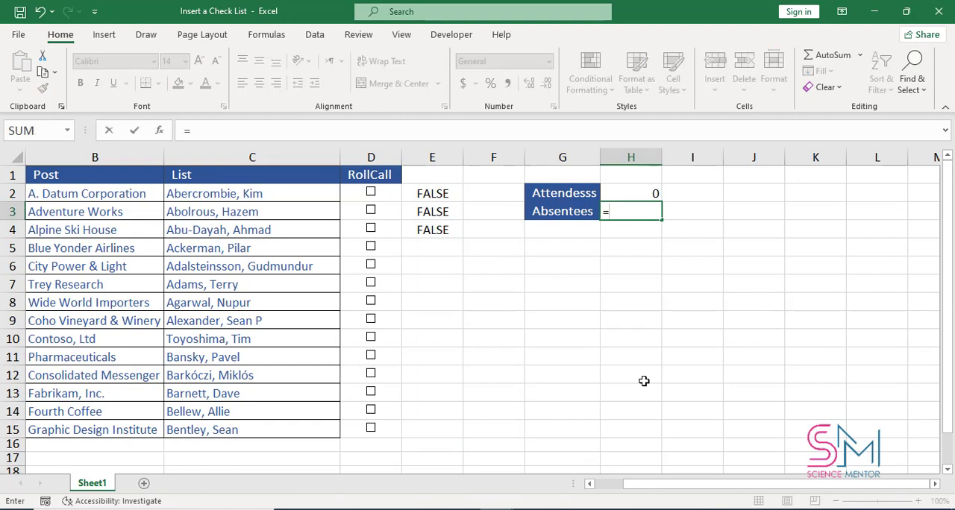
type("count")
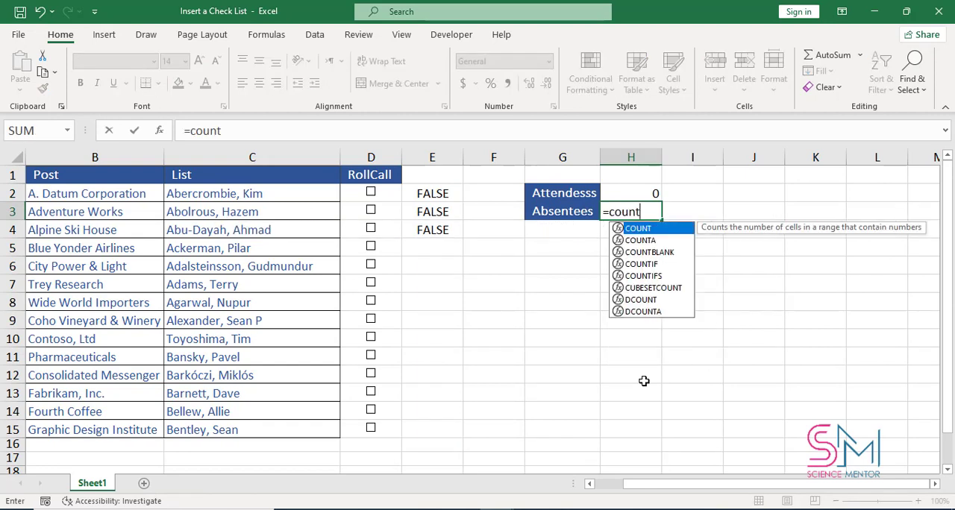
type("id")
key("BackSpace")
key("BackSpace")
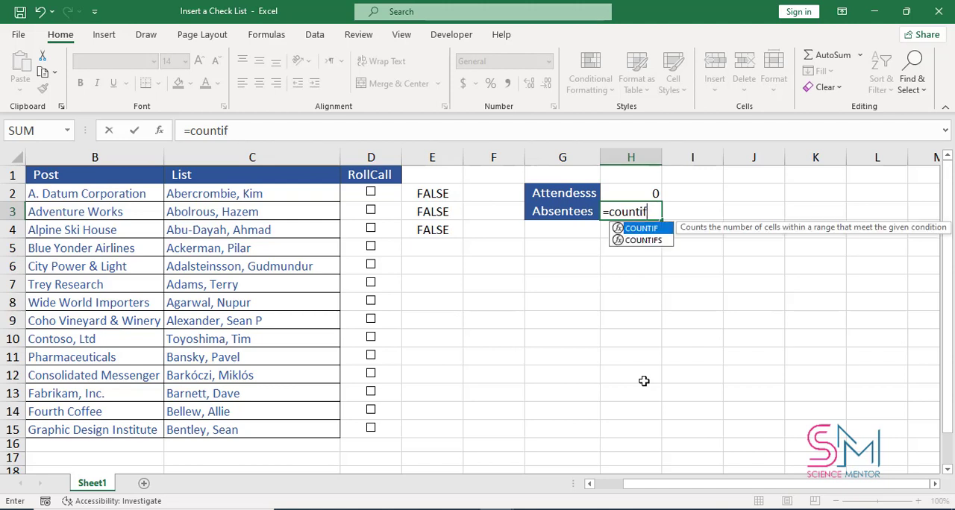
type("f(")
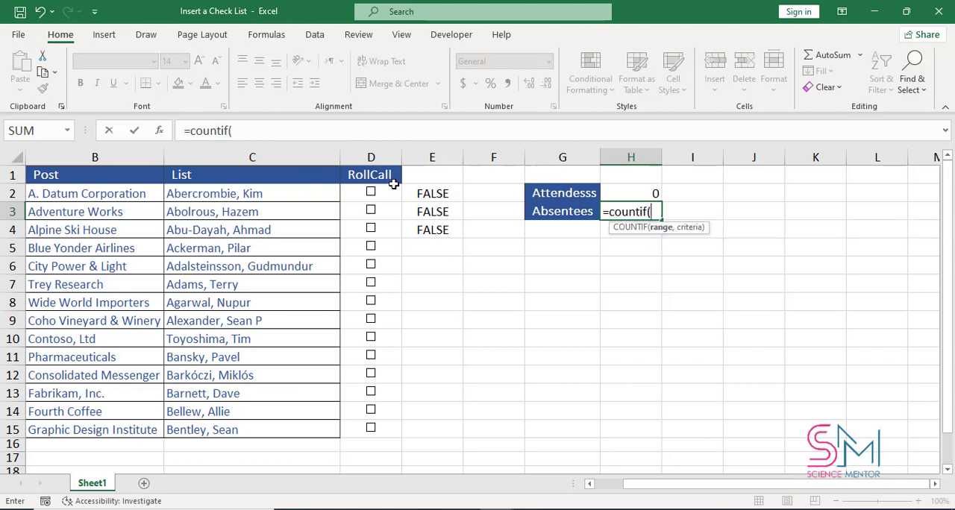
left_click_drag(416, 192, 427, 424)
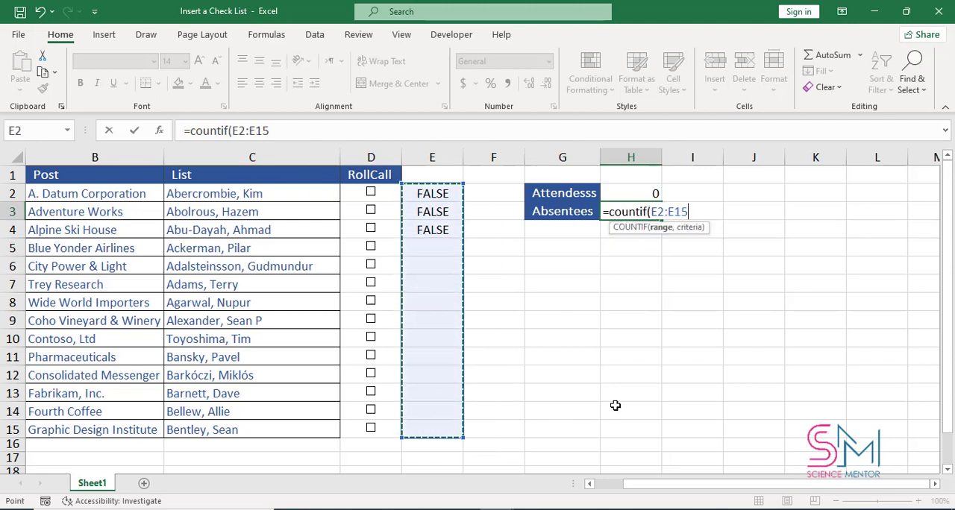
type(",")
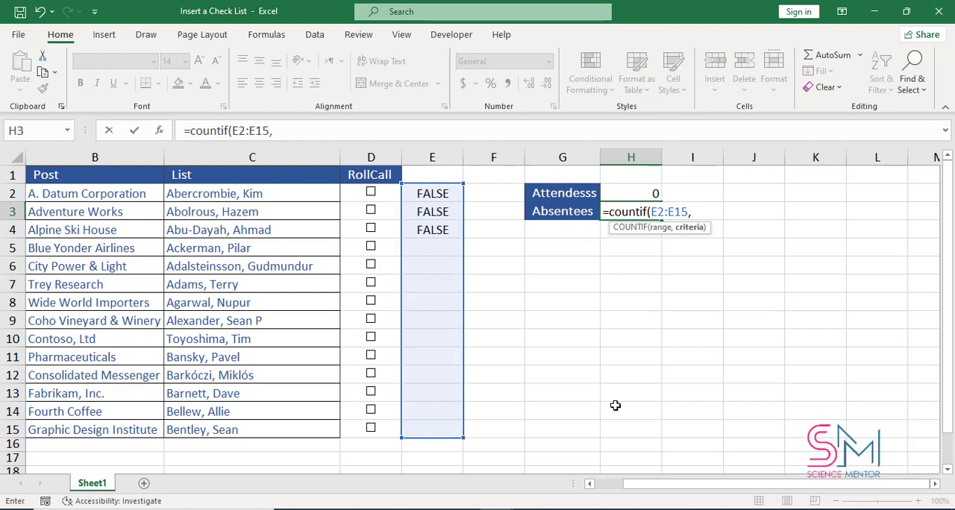
type("False")
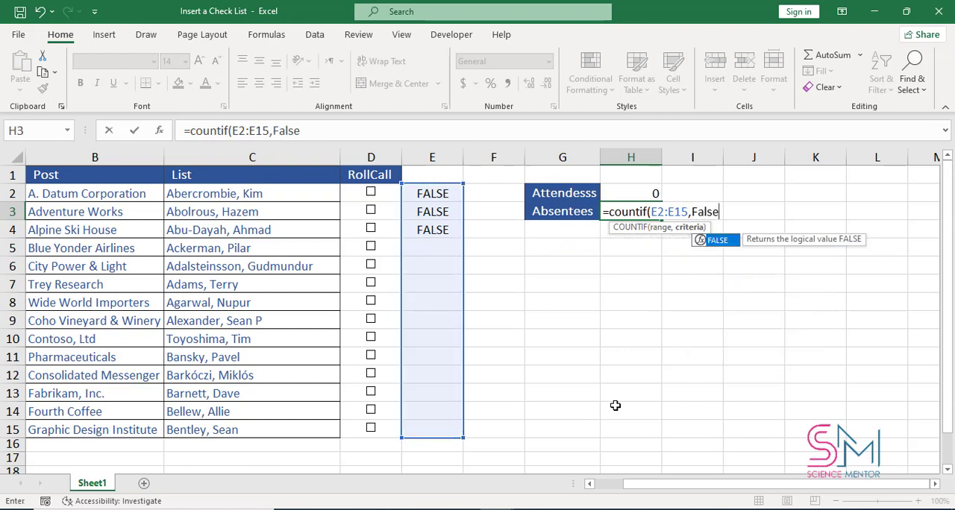
type(")")
key("Return")
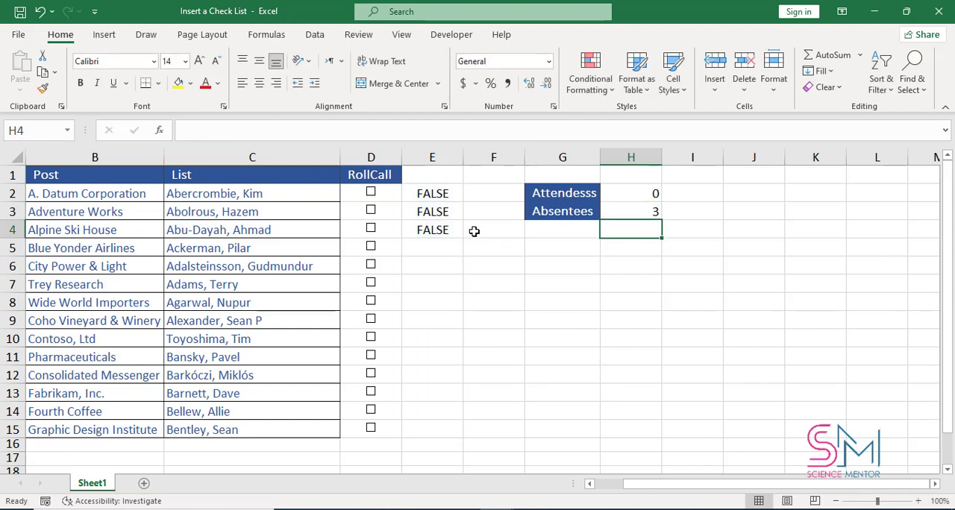
- Hide column E, which holds the check boxes' linked TRUE/FALSE values
right_click(438, 157)
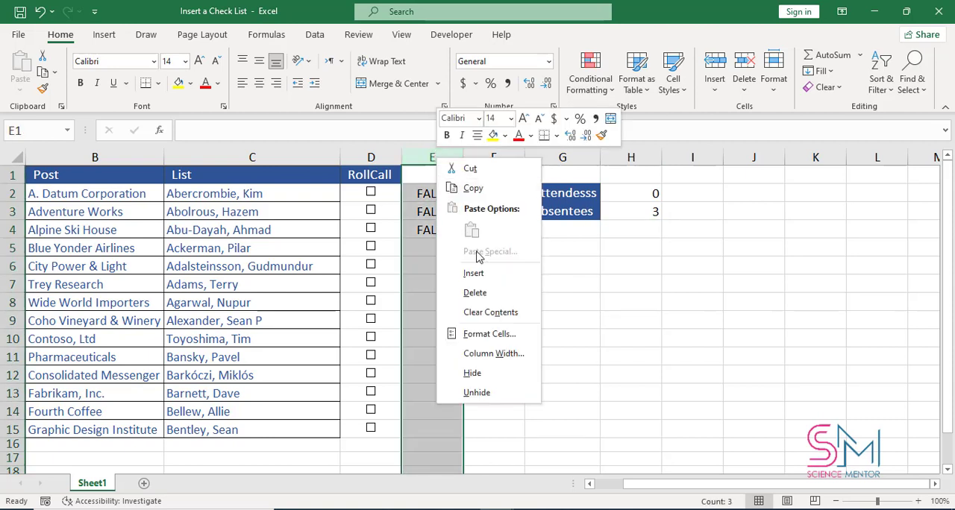
left_click(515, 374)
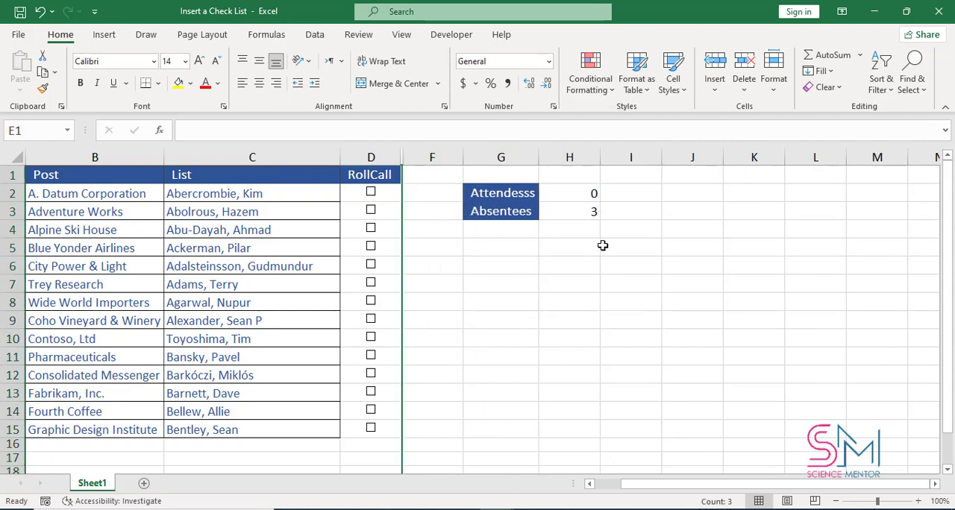
left_click(629, 305)
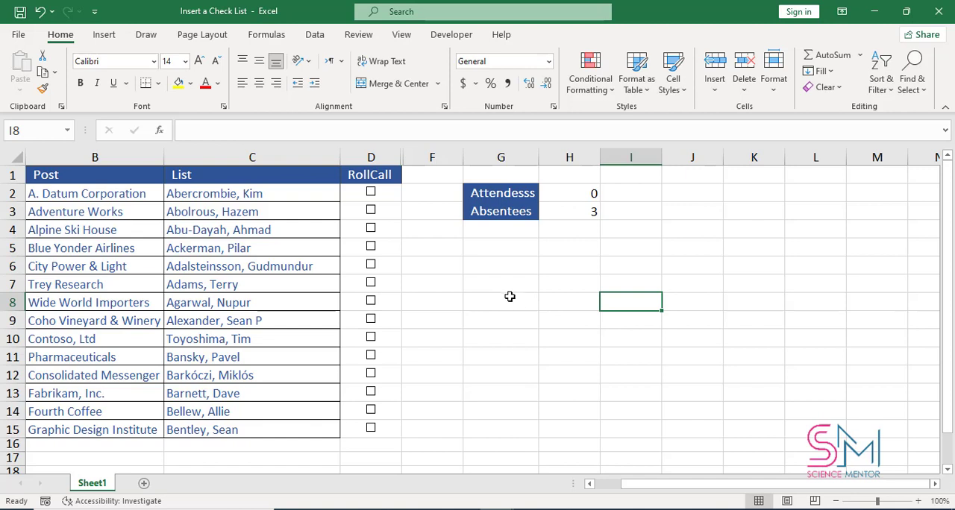
- Tick the RollCall check boxes in D2, D3, D5, D8, D10, D12, D13 and D15 to test the attendance counts
left_click(373, 247)
left_click(372, 300)
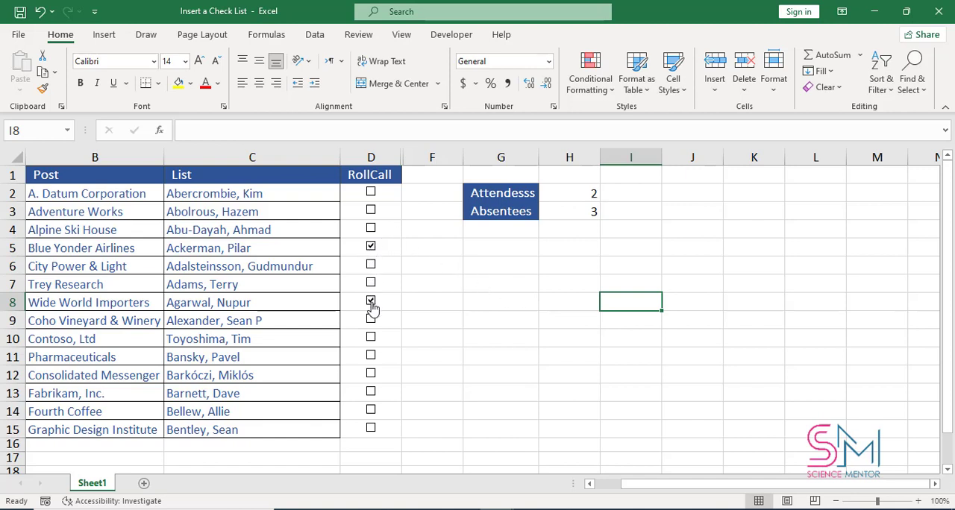
left_click(370, 344)
left_click(372, 394)
left_click(371, 194)
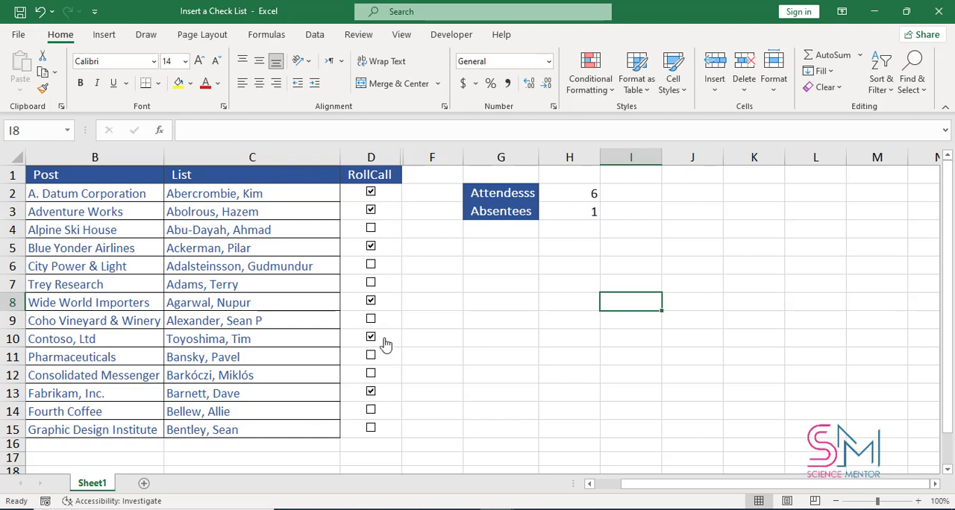
left_click(372, 375)
left_click(372, 428)
left_click(682, 211)
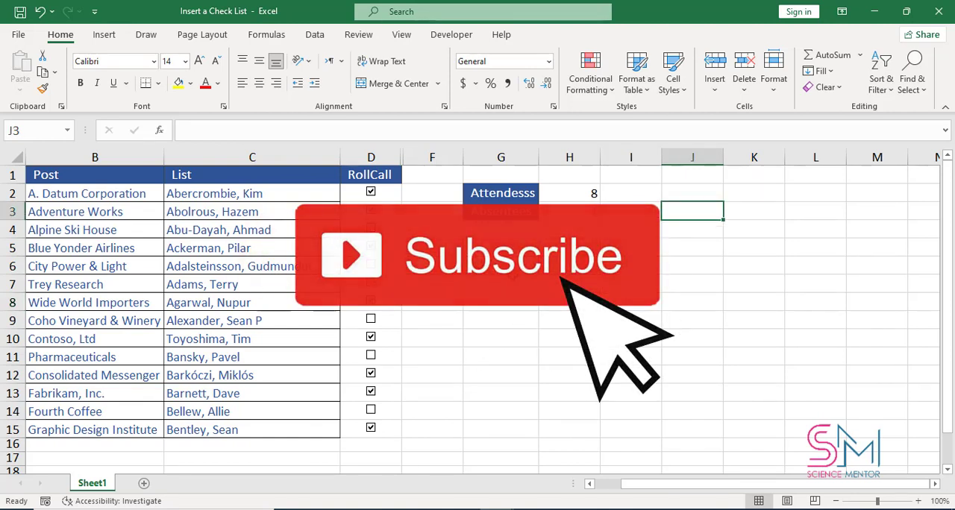
left_click(470, 194)
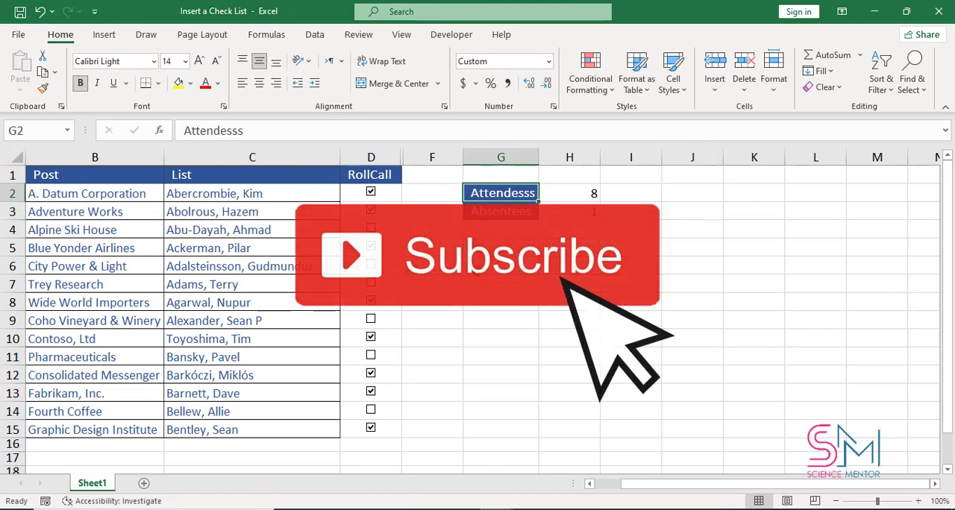